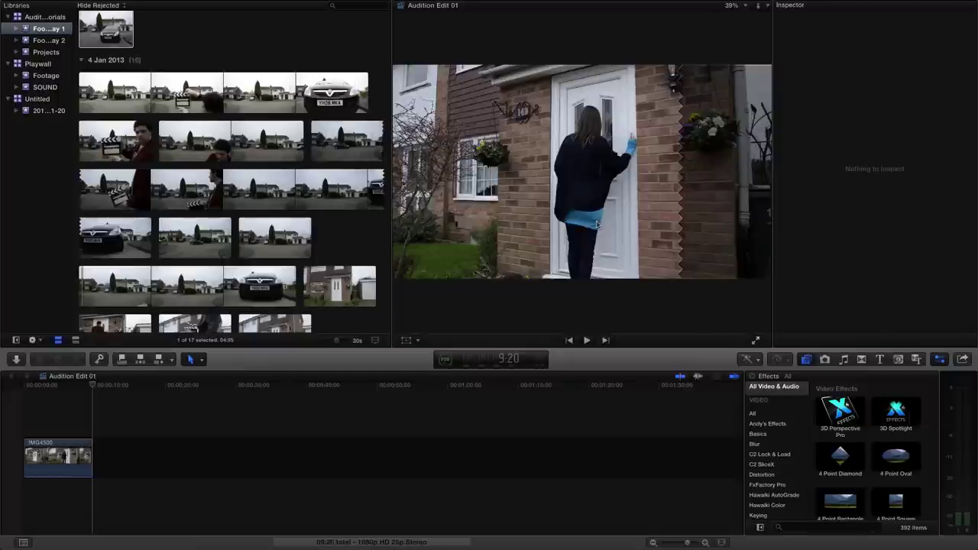
# - Show the Audition Edit 01 project's details in the Inspector
pyautogui.click(152, 396)
pyautogui.click(46, 53)
pyautogui.press('super+4')
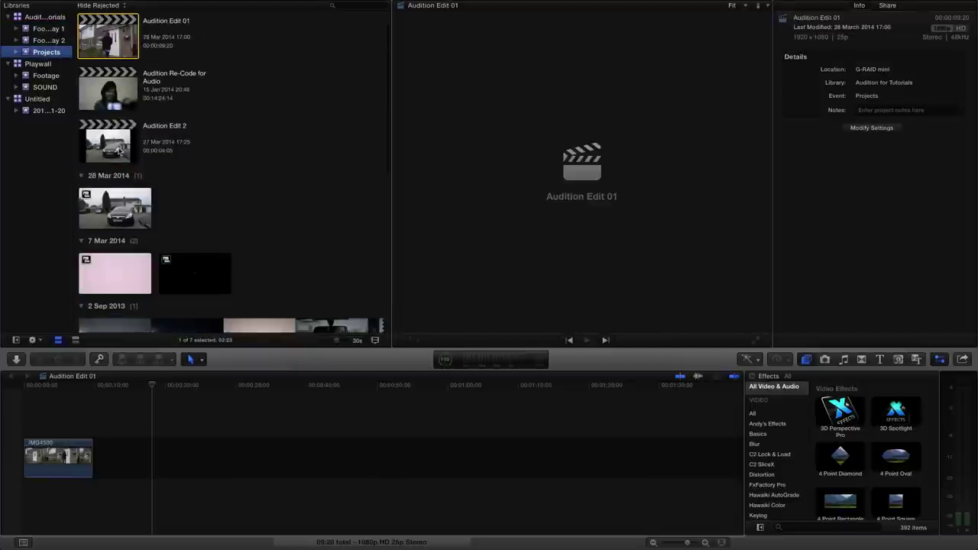
pyautogui.click(943, 361)
pyautogui.click(942, 360)
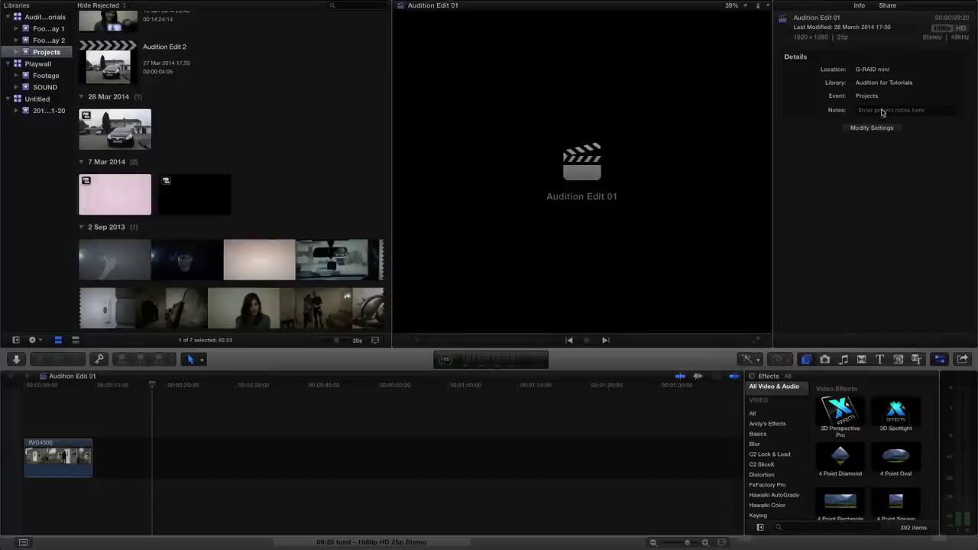
# - Try the Other video format, then set the project back to 1080p HD, 1920x1080, 25p
pyautogui.click(856, 127)
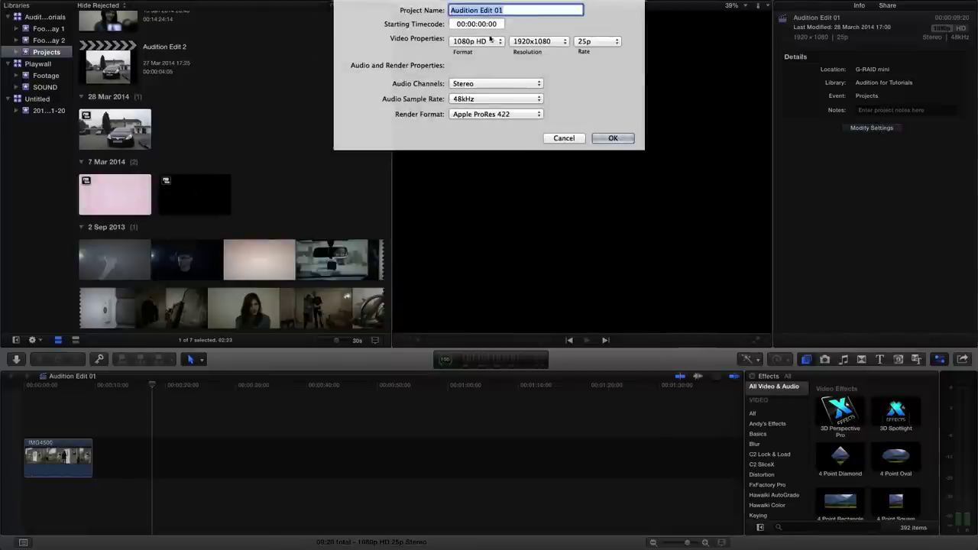
pyautogui.click(464, 44)
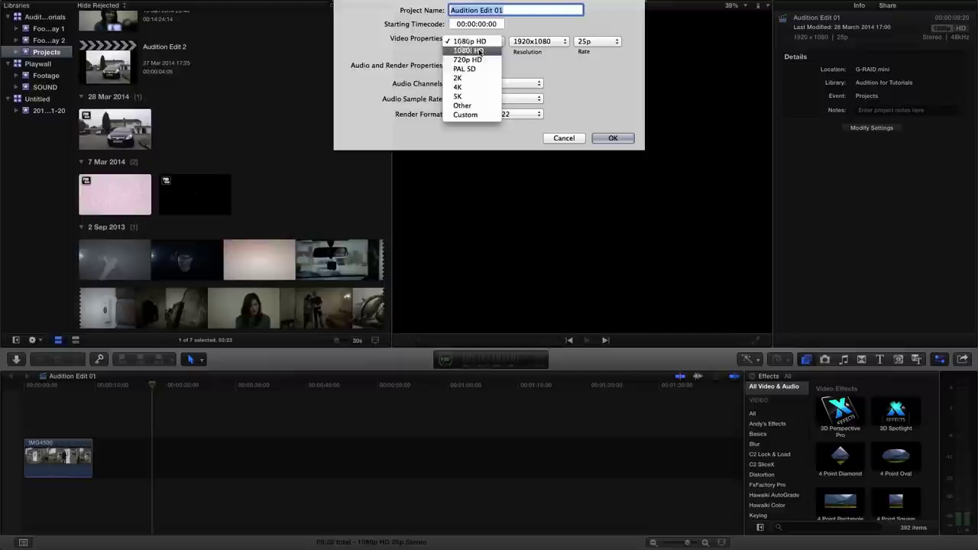
pyautogui.click(463, 105)
pyautogui.click(527, 41)
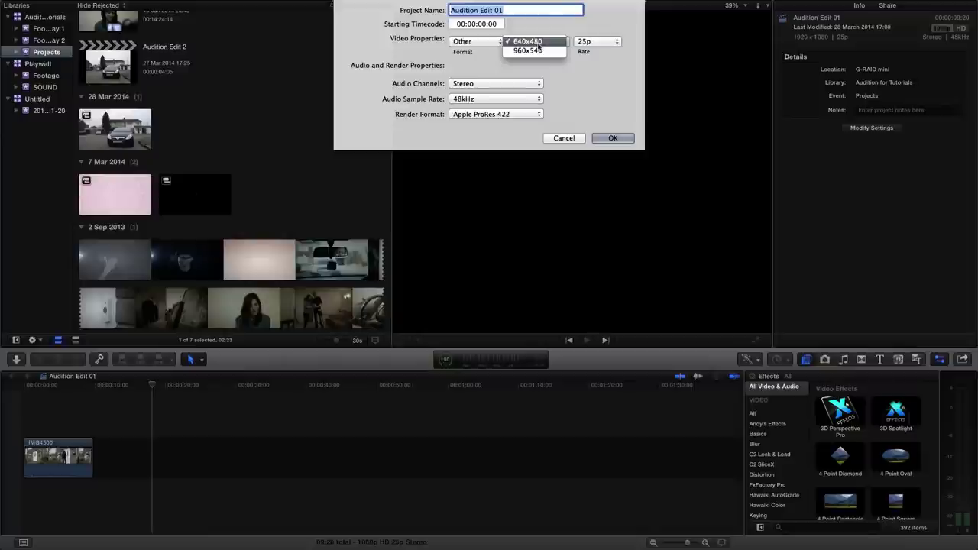
pyautogui.click(473, 48)
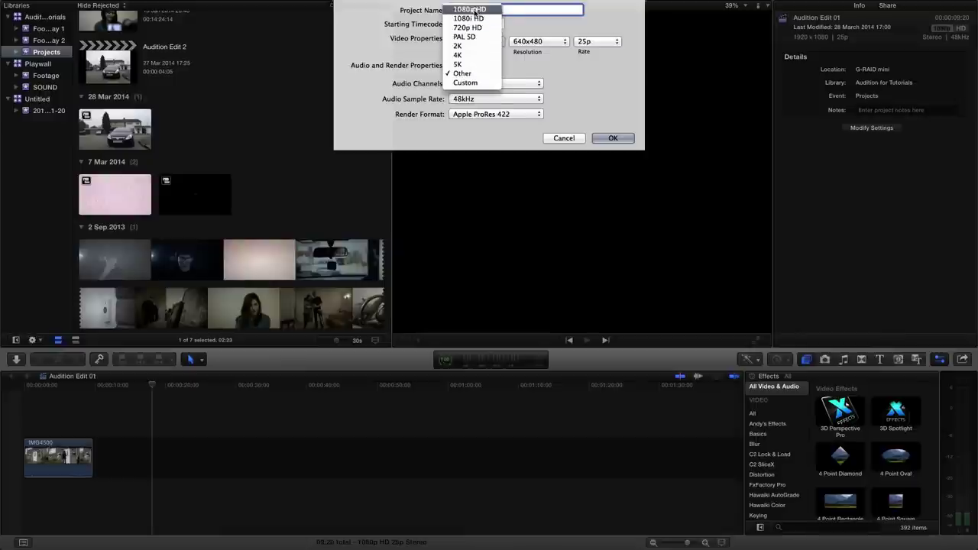
pyautogui.click(477, 9)
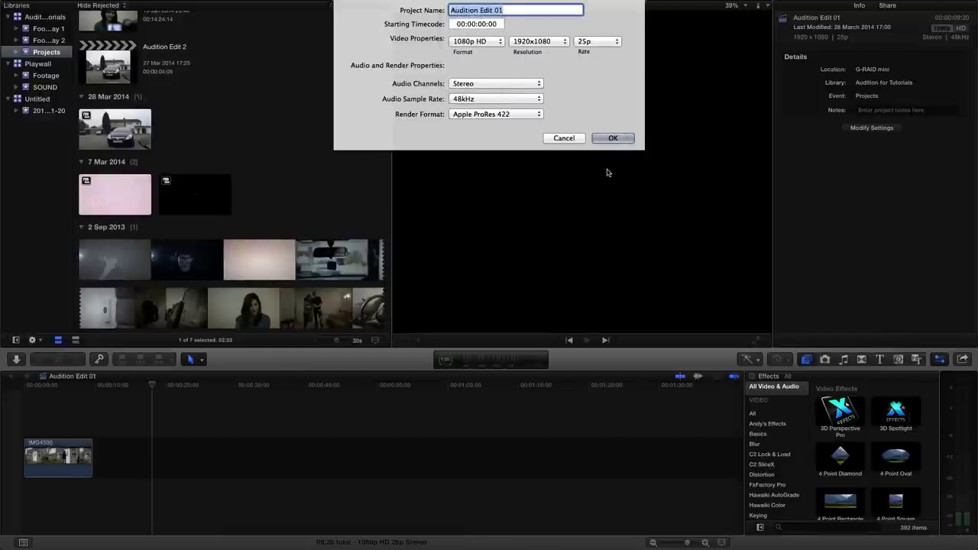
pyautogui.click(613, 139)
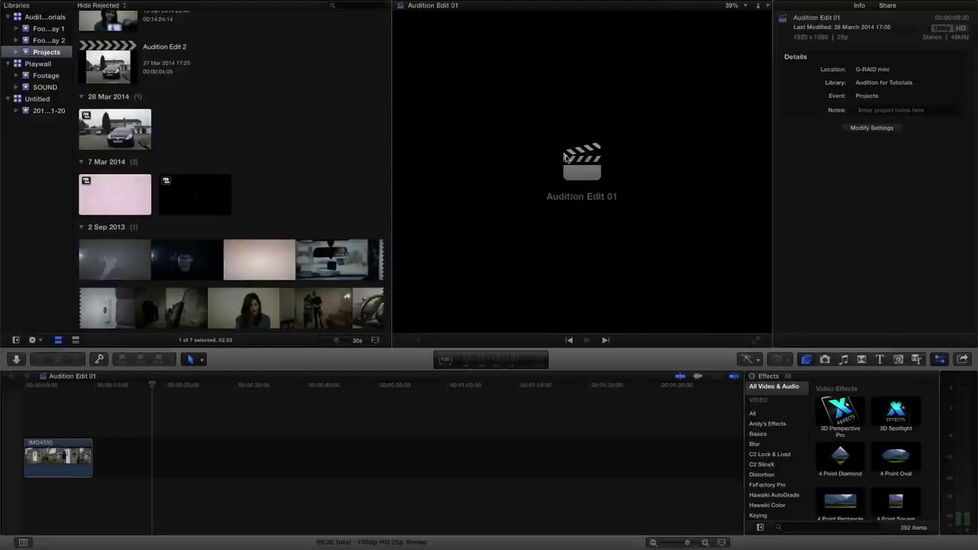
# - Add the 640x480 Audition 4:3 clip from Footage Day 1 to the timeline after IMG4500
pyautogui.click(48, 28)
pyautogui.click(120, 65)
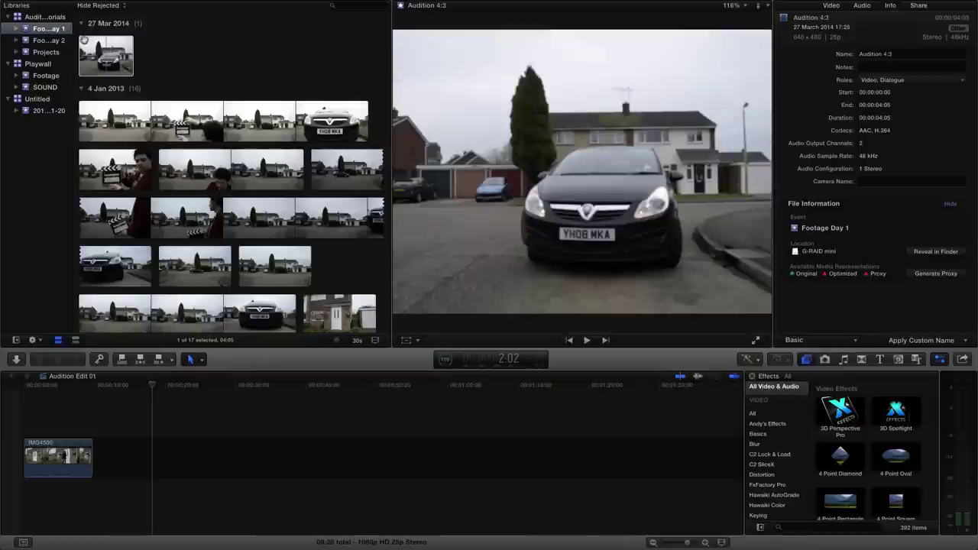
pyautogui.click(98, 51)
pyautogui.moveTo(163, 298); pyautogui.dragTo(175, 458)
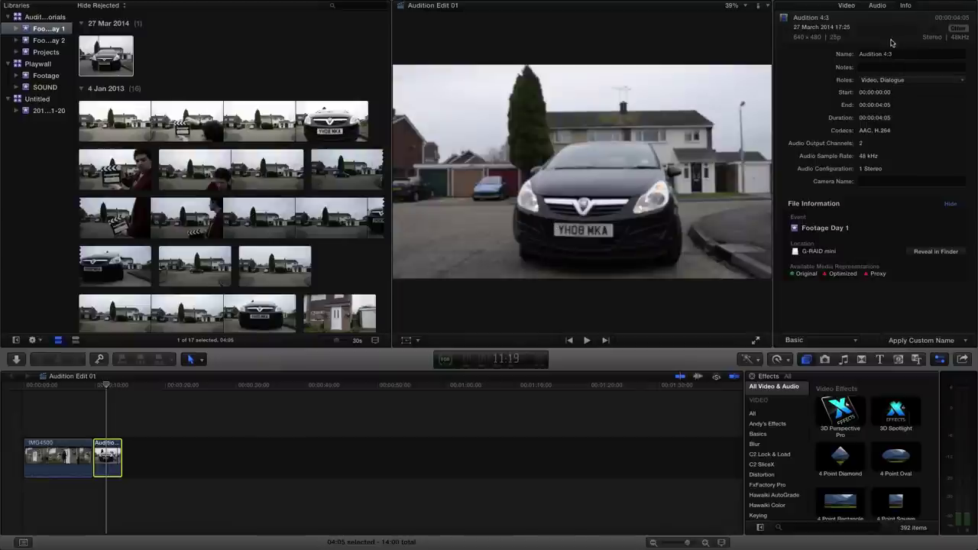
# - Set the browser Audition 4:3 clip's Spatial Conform Type to Fit and append it to the timeline
pyautogui.click(847, 6)
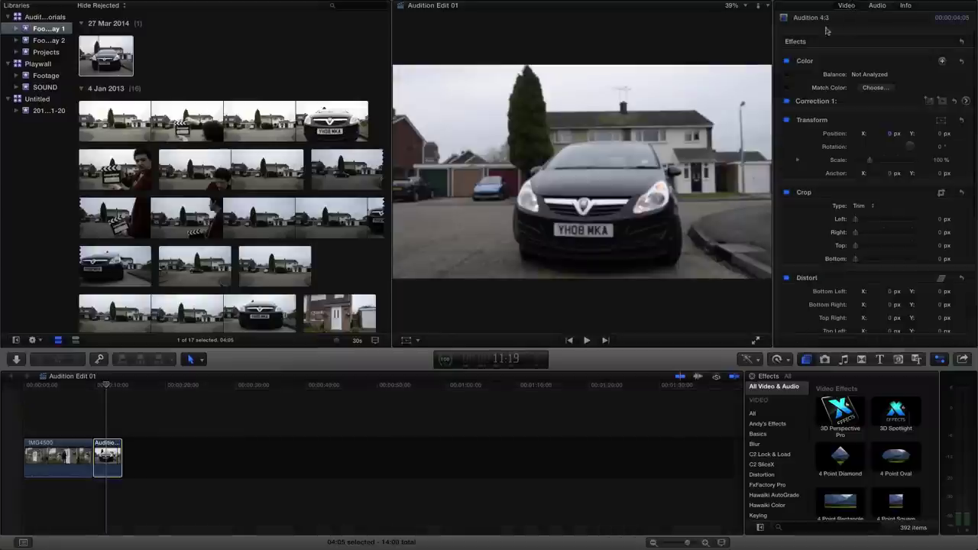
pyautogui.click(124, 53)
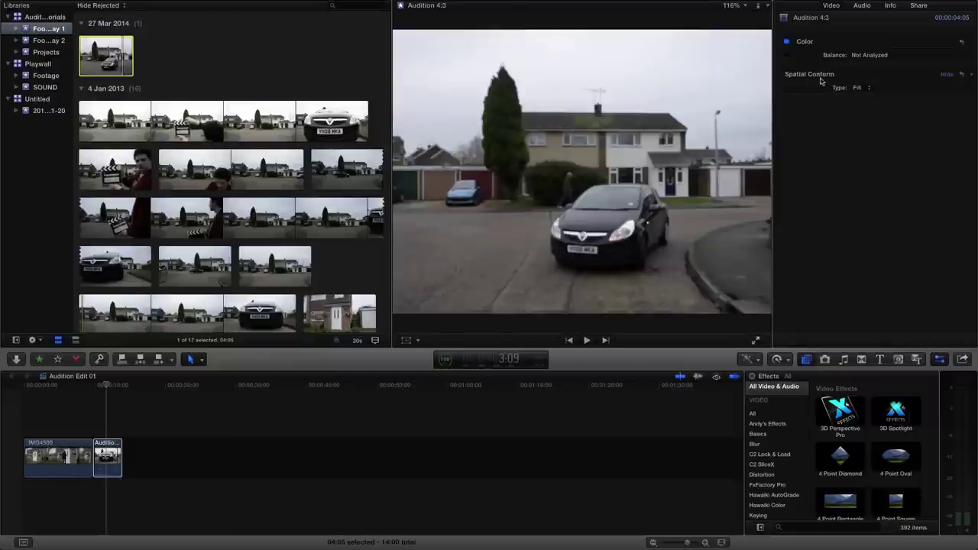
pyautogui.click(858, 88)
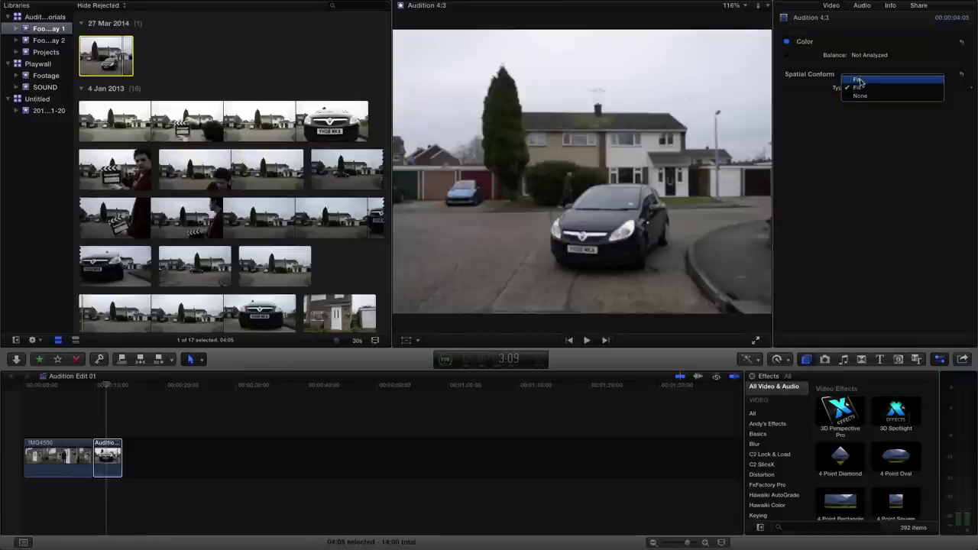
pyautogui.click(859, 80)
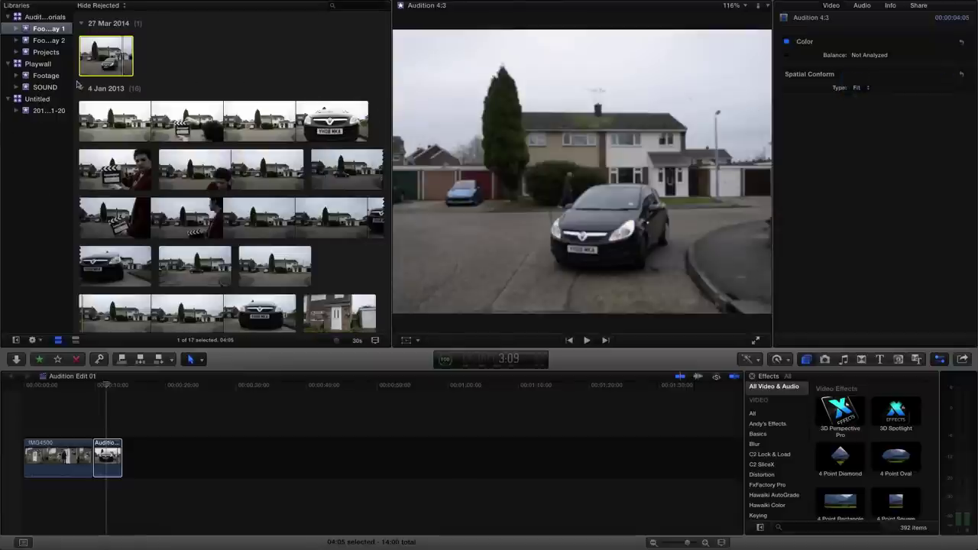
pyautogui.moveTo(88, 55); pyautogui.dragTo(162, 459)
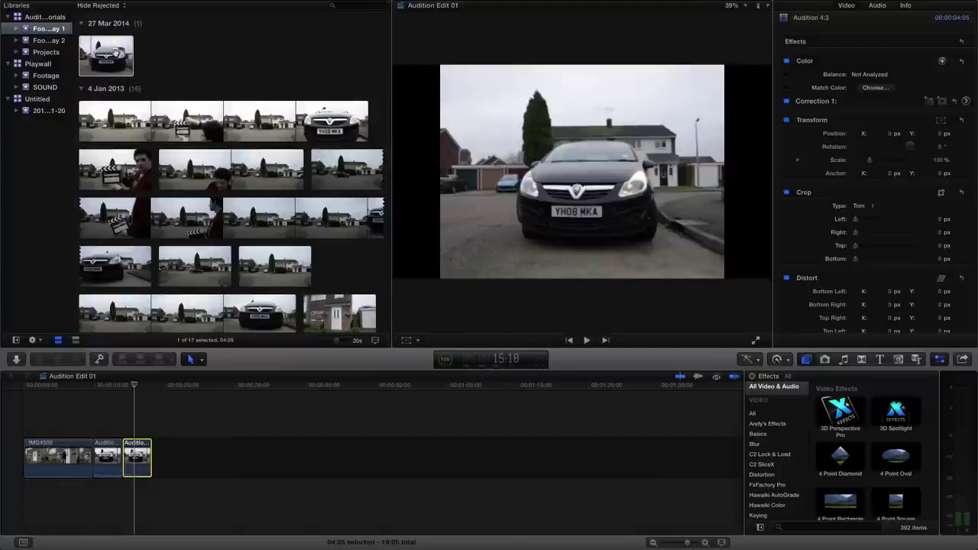
# - Set the Audition 4:3 clip's Spatial Conform Type to None and append it to the timeline end
pyautogui.click(115, 51)
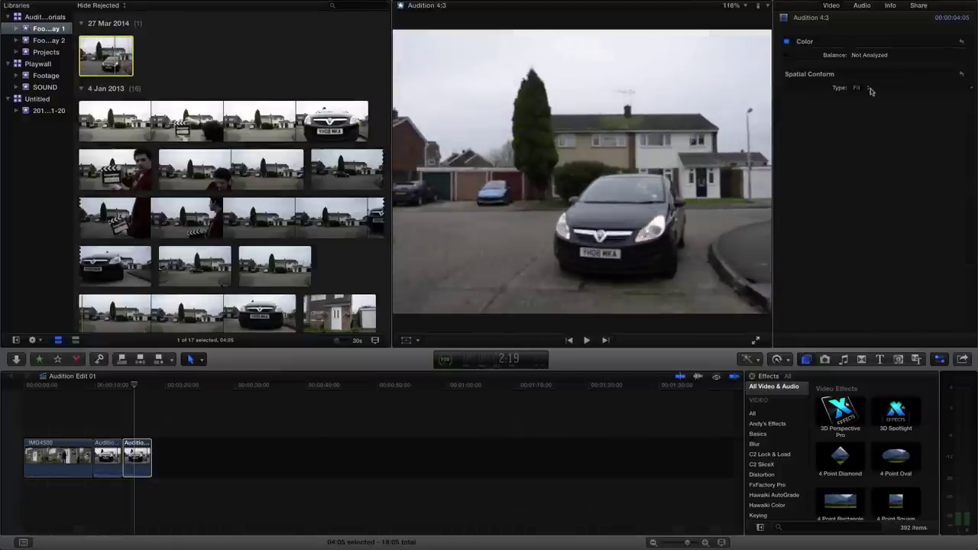
pyautogui.click(872, 90)
pyautogui.click(864, 106)
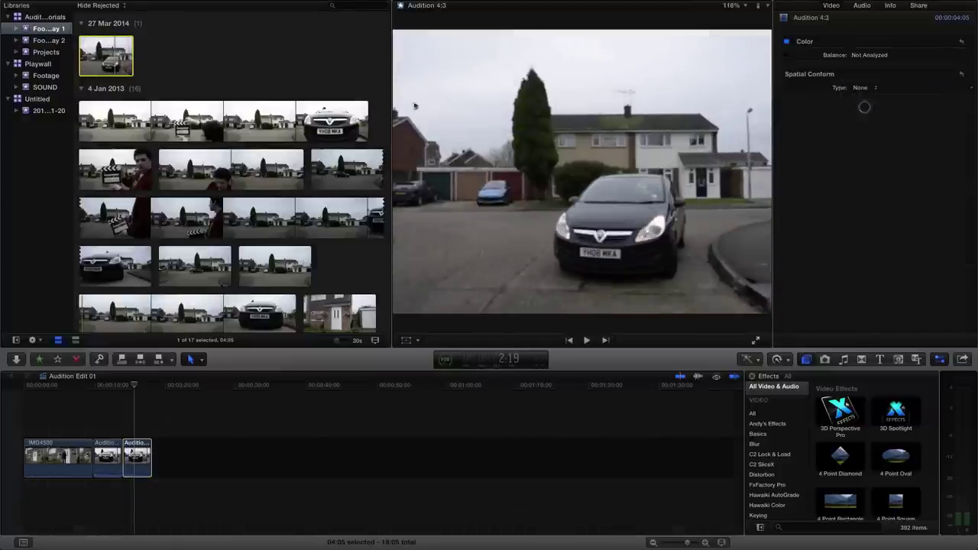
pyautogui.click(101, 66)
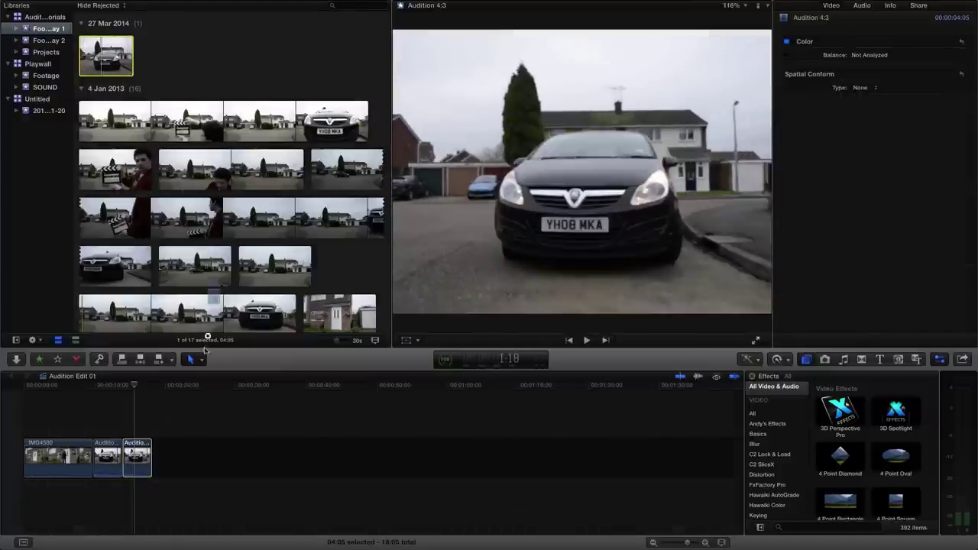
pyautogui.moveTo(196, 391); pyautogui.dragTo(175, 459)
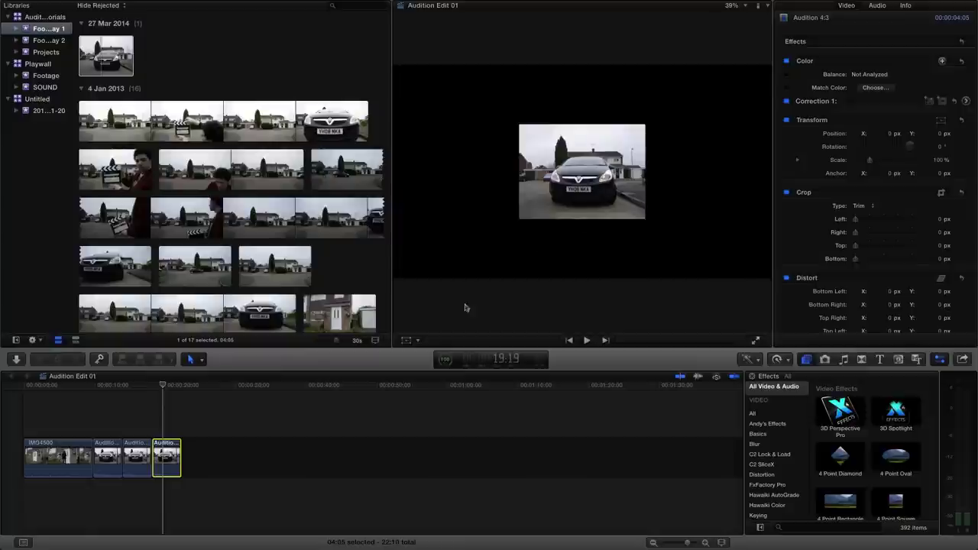
pyautogui.click(140, 386)
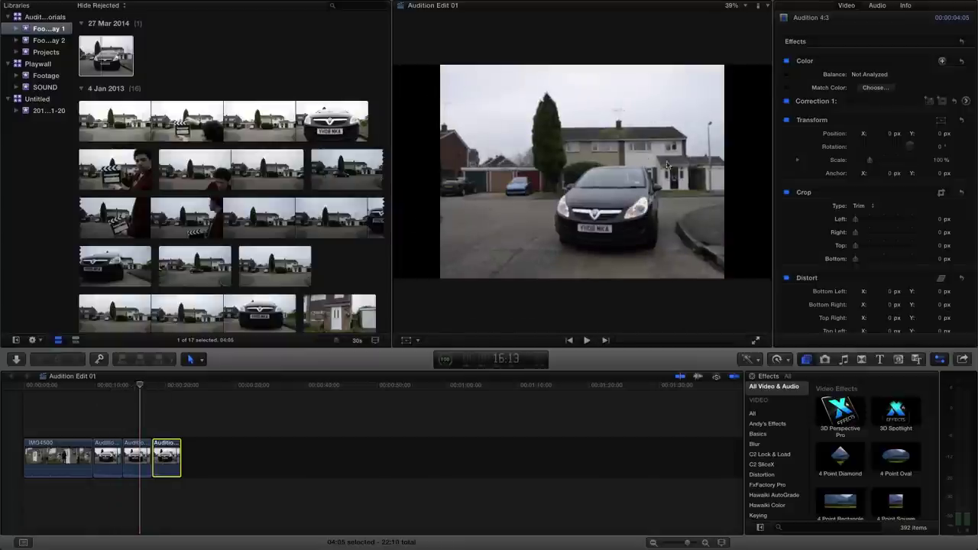
pyautogui.click(108, 393)
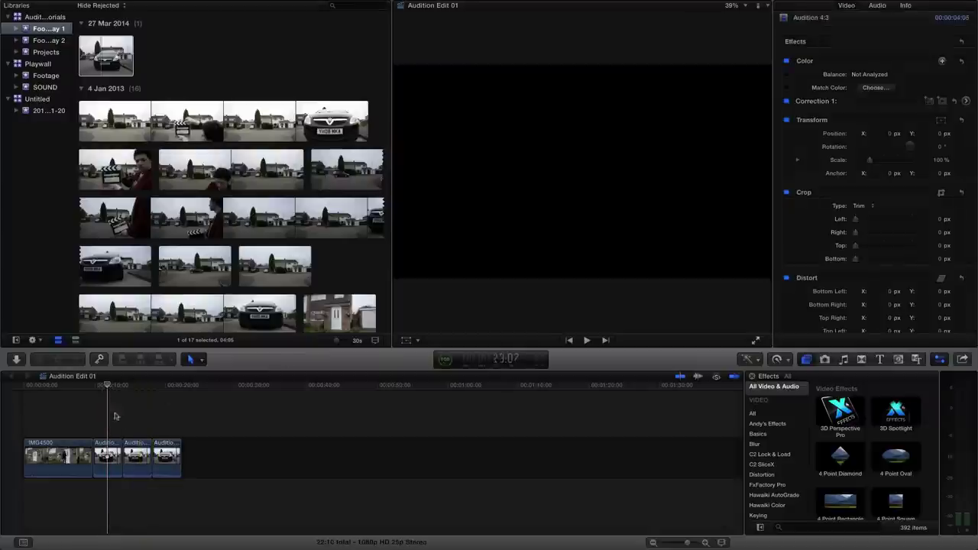
pyautogui.click(139, 393)
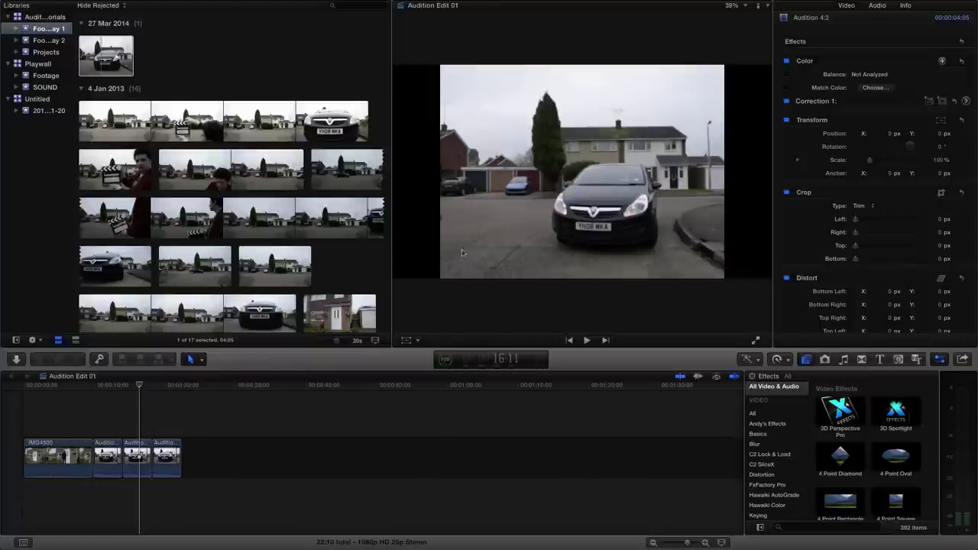
pyautogui.click(107, 388)
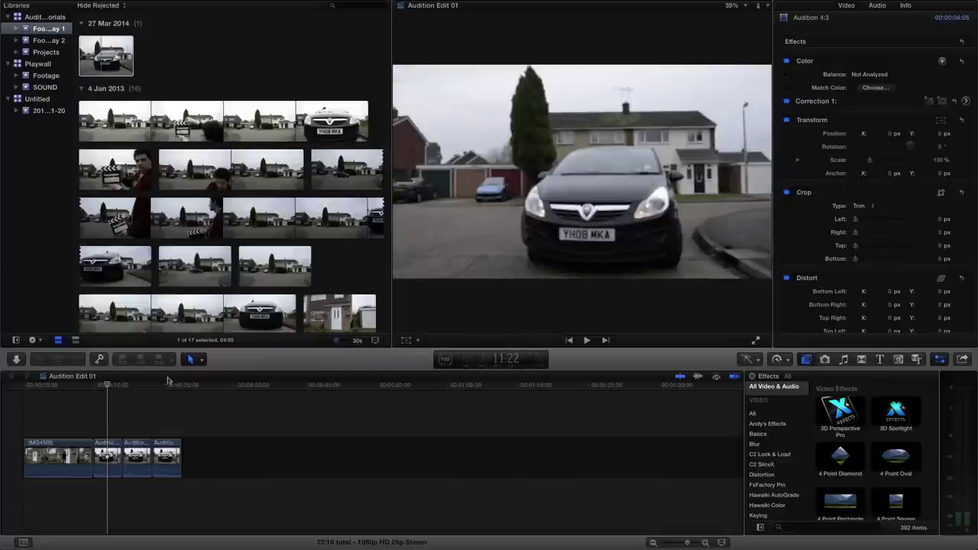
pyautogui.click(137, 390)
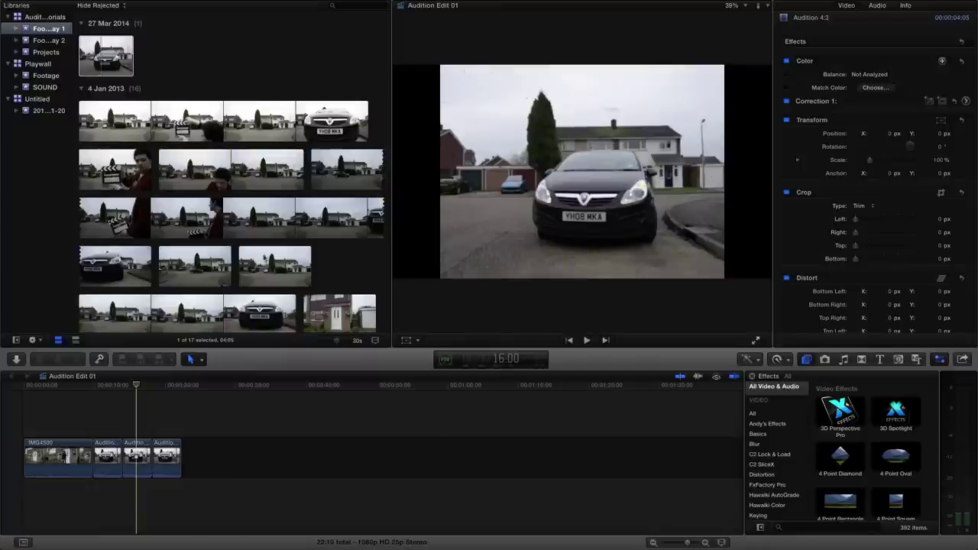
pyautogui.click(137, 451)
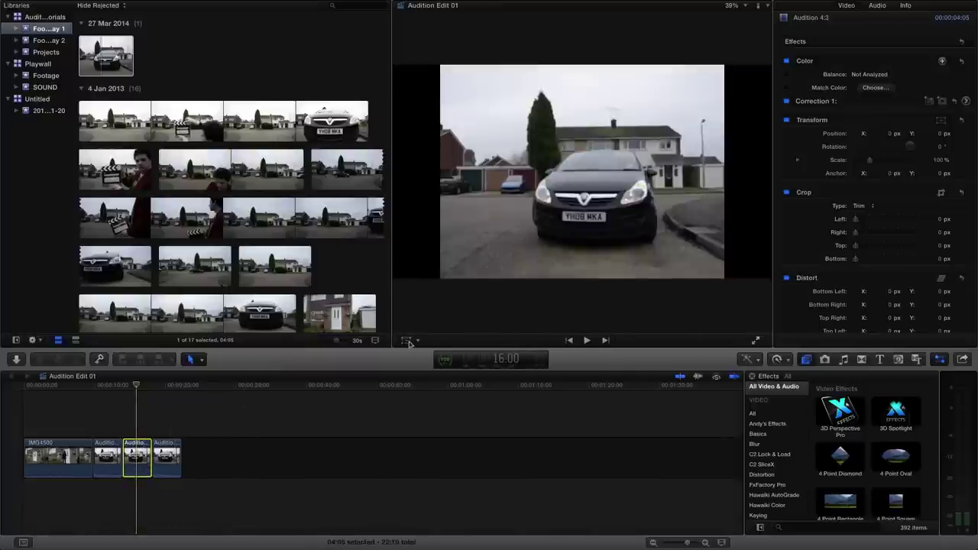
# - Enable on-screen Transform and scale the third clip to 132.73% so it fills the frame width
pyautogui.click(407, 341)
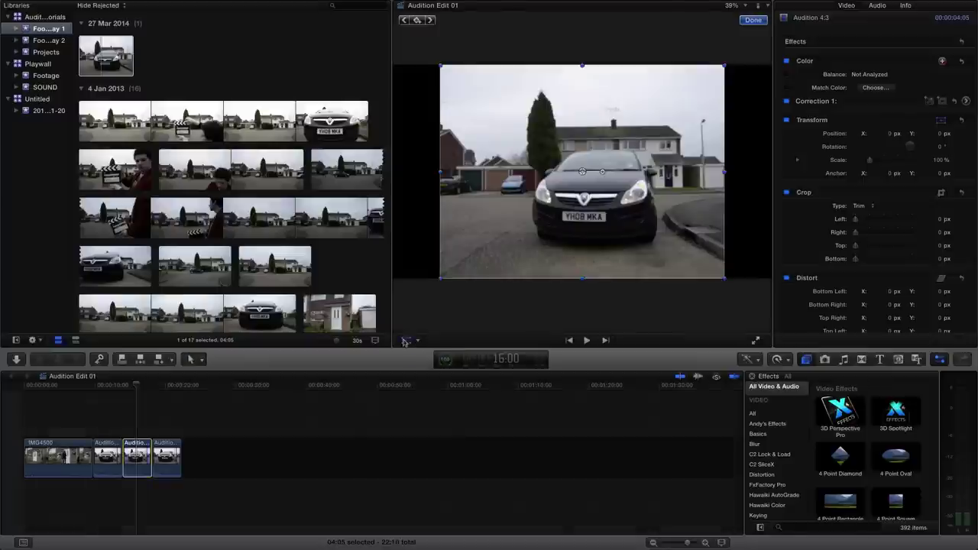
pyautogui.click(417, 341)
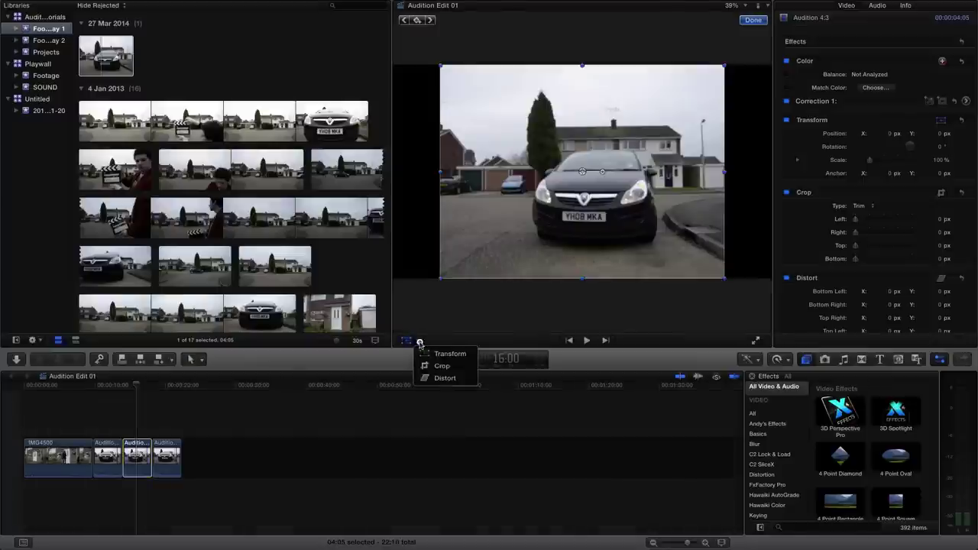
pyautogui.click(429, 353)
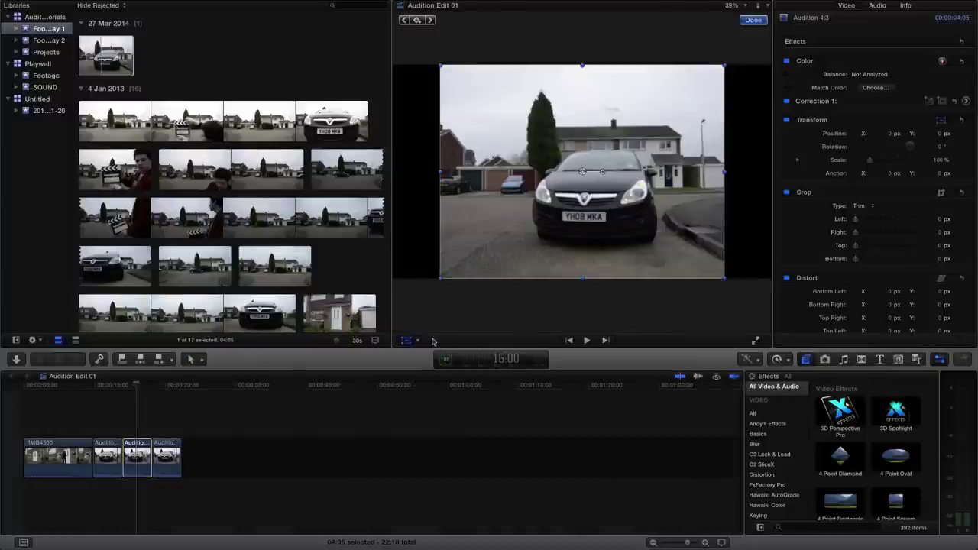
pyautogui.moveTo(440, 278); pyautogui.dragTo(400, 296)
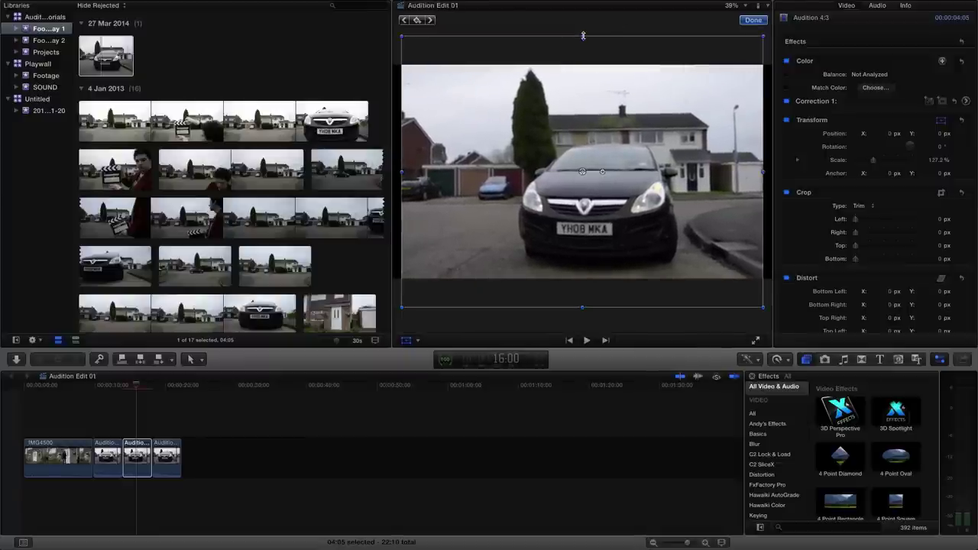
pyautogui.moveTo(583, 35); pyautogui.dragTo(583, 29)
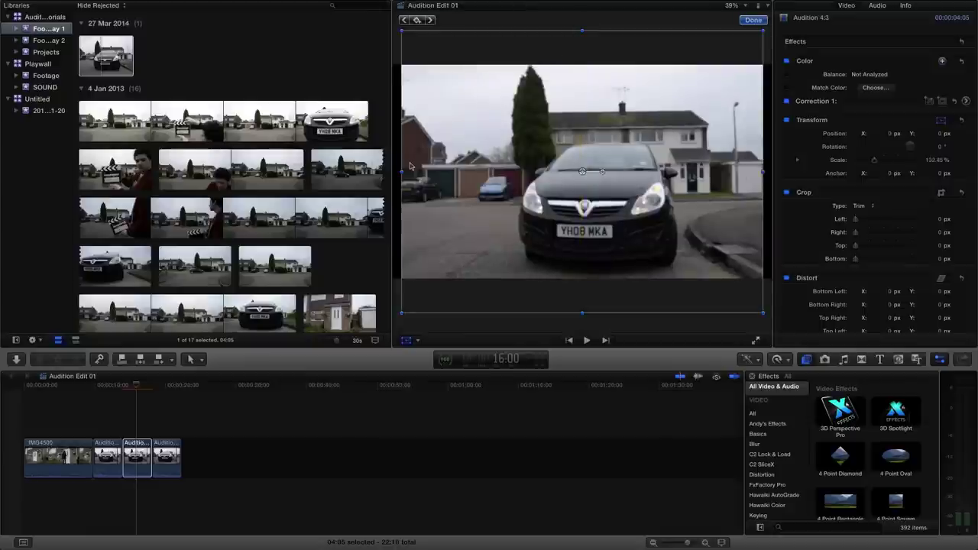
pyautogui.press('super+z')
pyautogui.moveTo(401, 172); pyautogui.dragTo(393, 172)
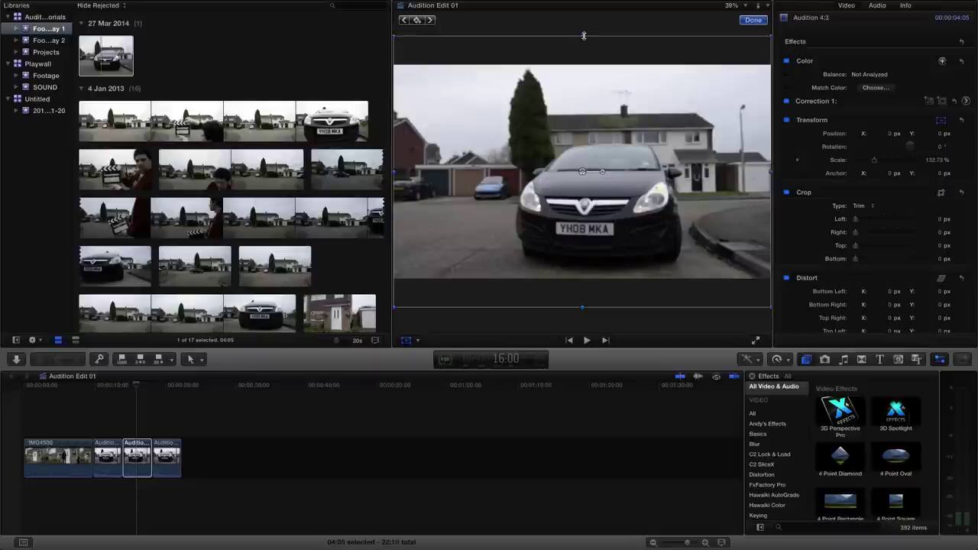
pyautogui.moveTo(583, 36); pyautogui.dragTo(580, 64)
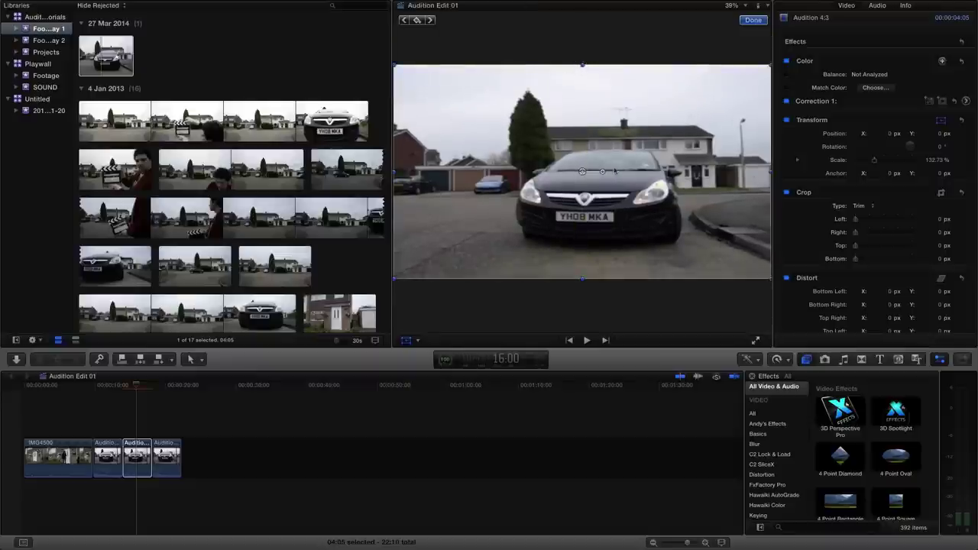
pyautogui.moveTo(135, 390)
pyautogui.mouseDown()
pyautogui.moveTo(127, 388)
pyautogui.moveTo(150, 389)
pyautogui.moveTo(126, 390)
pyautogui.moveTo(146, 388)
pyautogui.mouseUp()
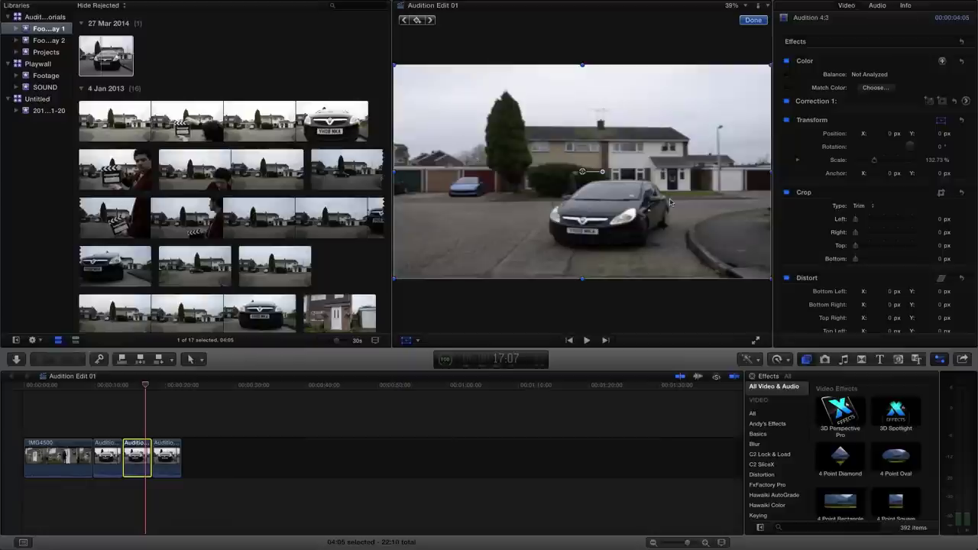
pyautogui.moveTo(582, 280); pyautogui.dragTo(582, 301)
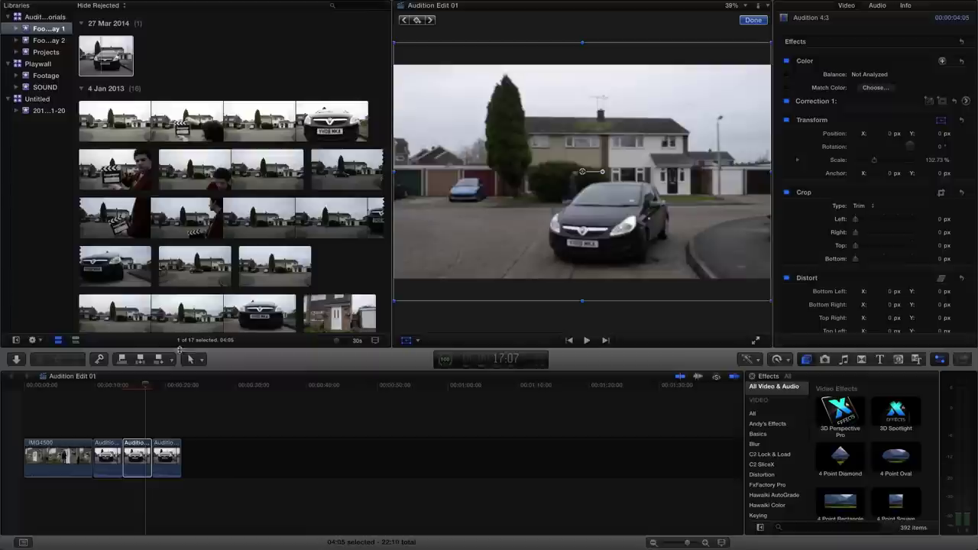
# - Move the playhead to 15:20, where the car is seen head-on
pyautogui.click(136, 388)
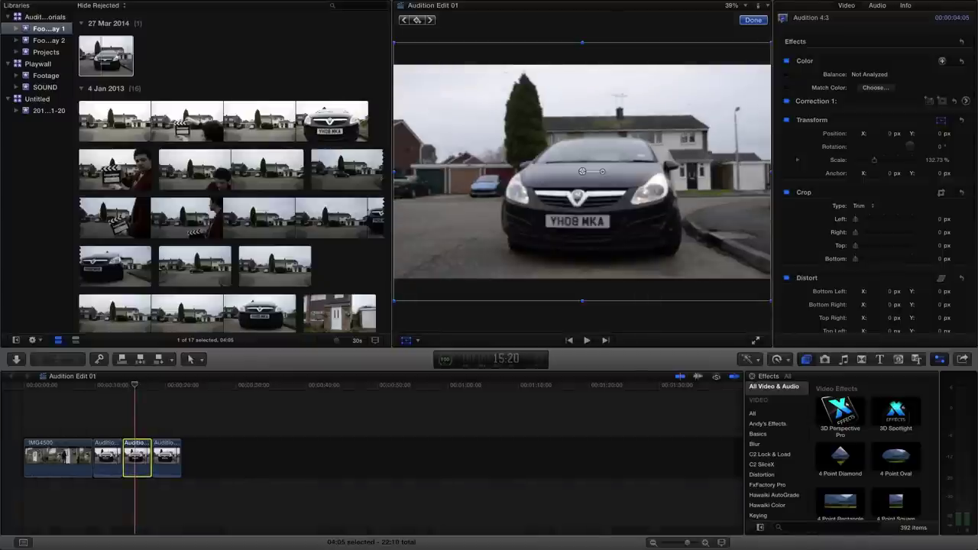
pyautogui.click(736, 5)
pyautogui.click(734, 6)
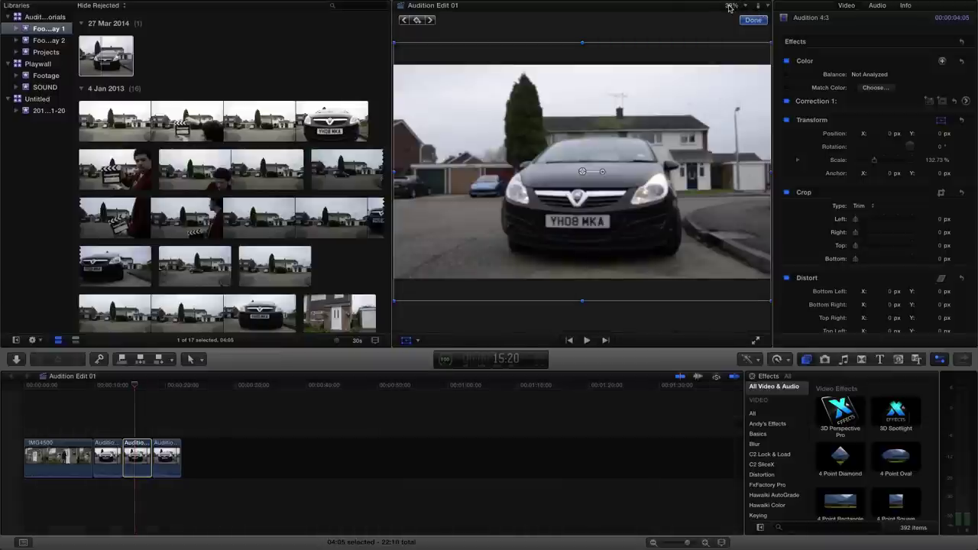
pyautogui.click(730, 8)
pyautogui.click(730, 6)
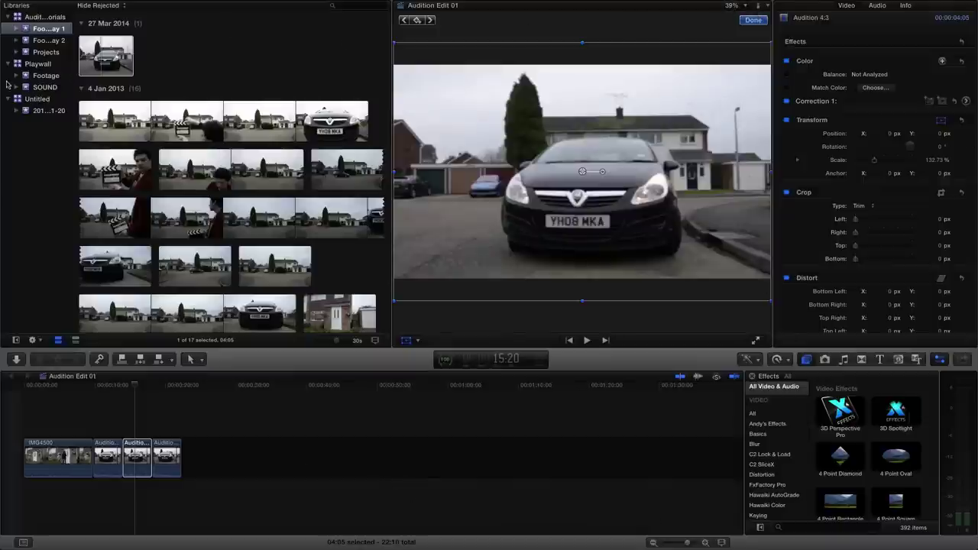
pyautogui.press('super+1')
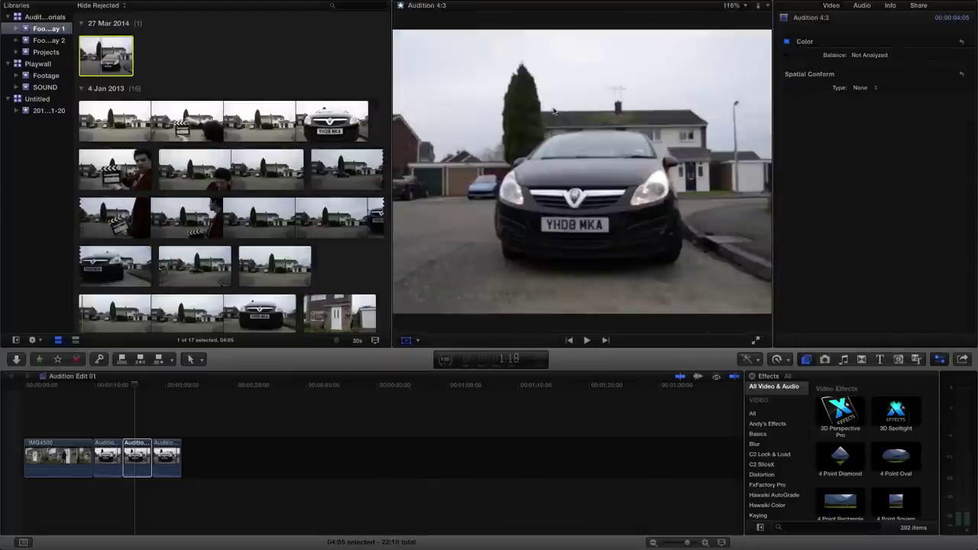
pyautogui.click(136, 391)
pyautogui.press('c')
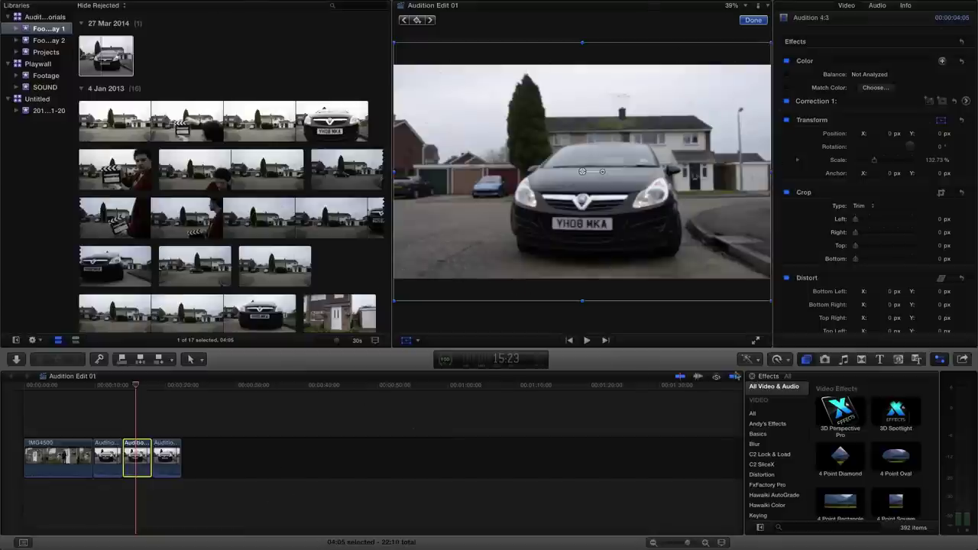
# - Zoom the viewer to 100% and pan toward the house behind the car
pyautogui.click(642, 376)
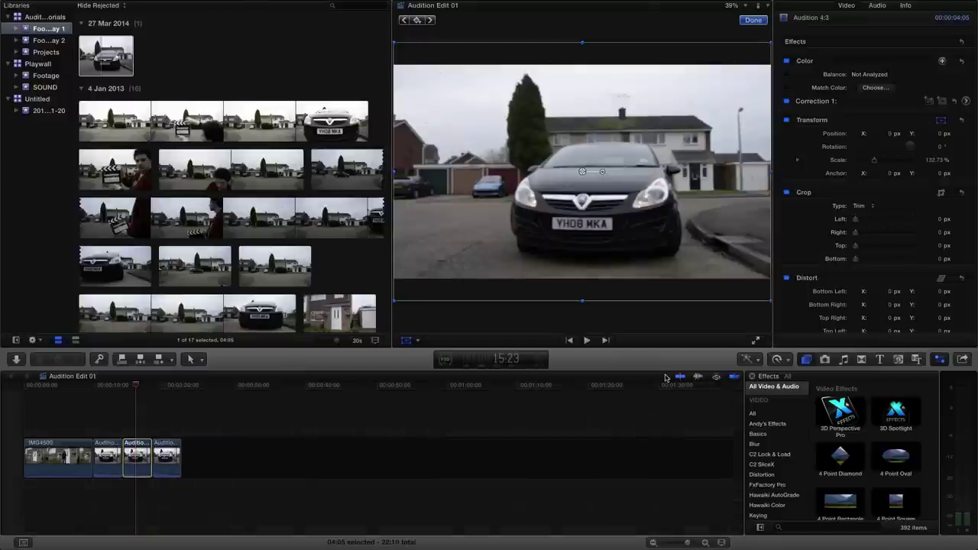
pyautogui.click(732, 6)
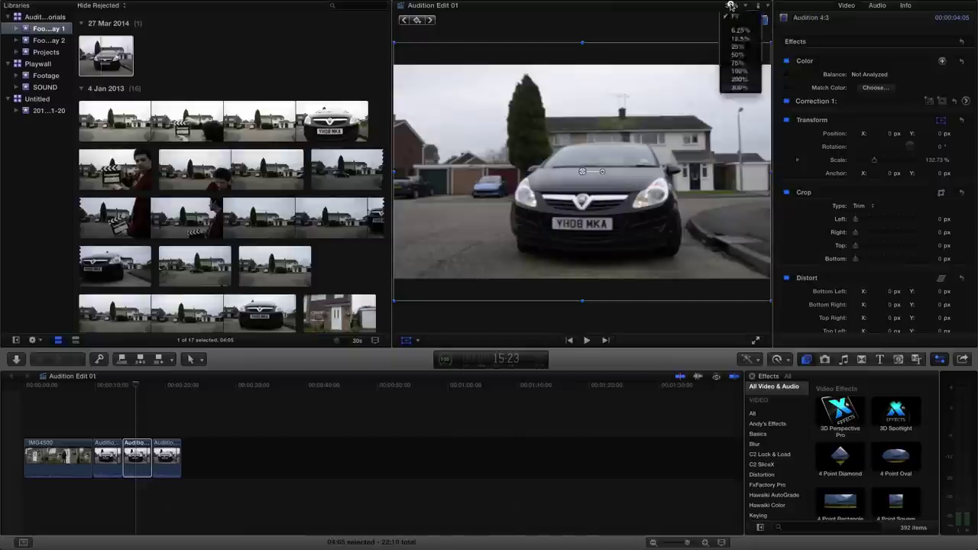
pyautogui.click(734, 71)
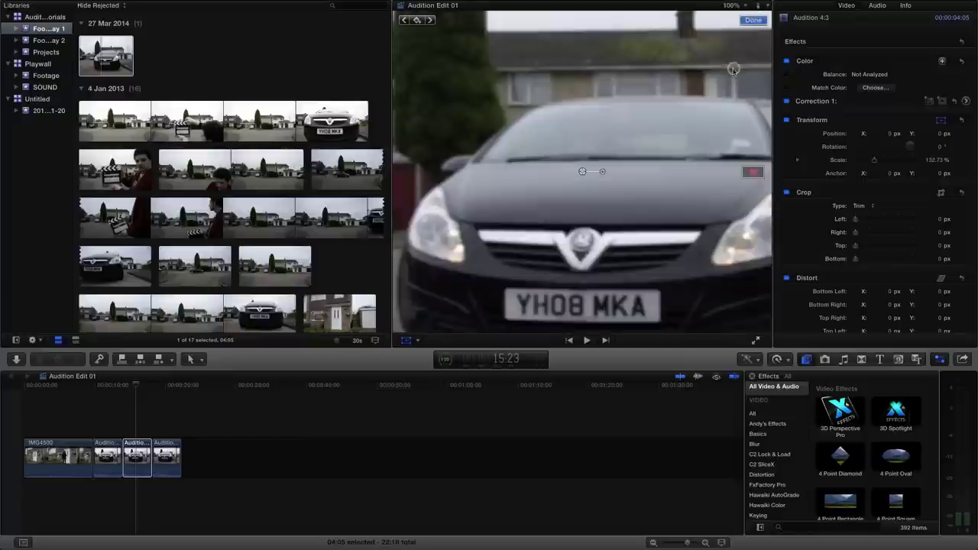
pyautogui.moveTo(753, 171)
pyautogui.mouseDown()
pyautogui.moveTo(748, 181)
pyautogui.moveTo(760, 179)
pyautogui.moveTo(753, 171)
pyautogui.mouseUp()
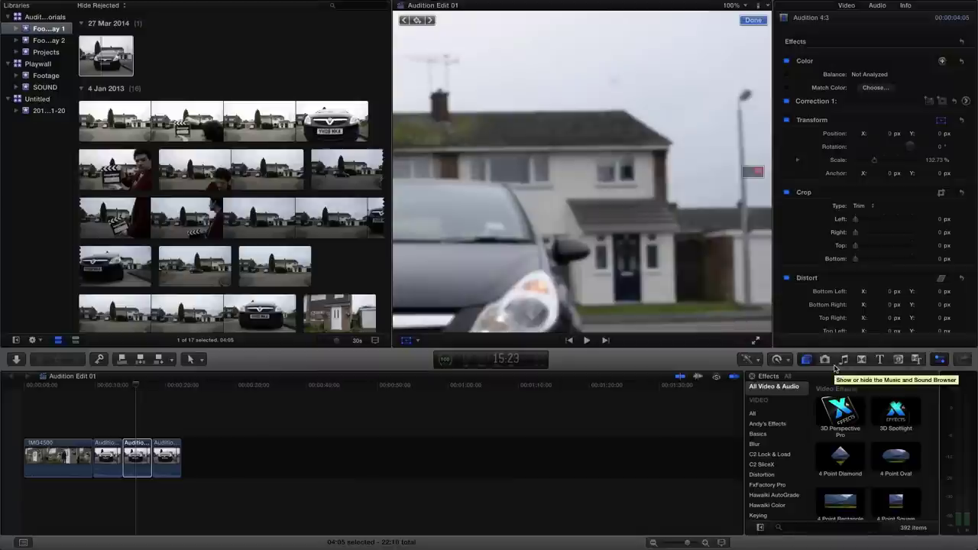
# - Apply Add Noise (Pink Noise, TV static) to the third clip and raise Amount to 0.38
pyautogui.click(809, 527)
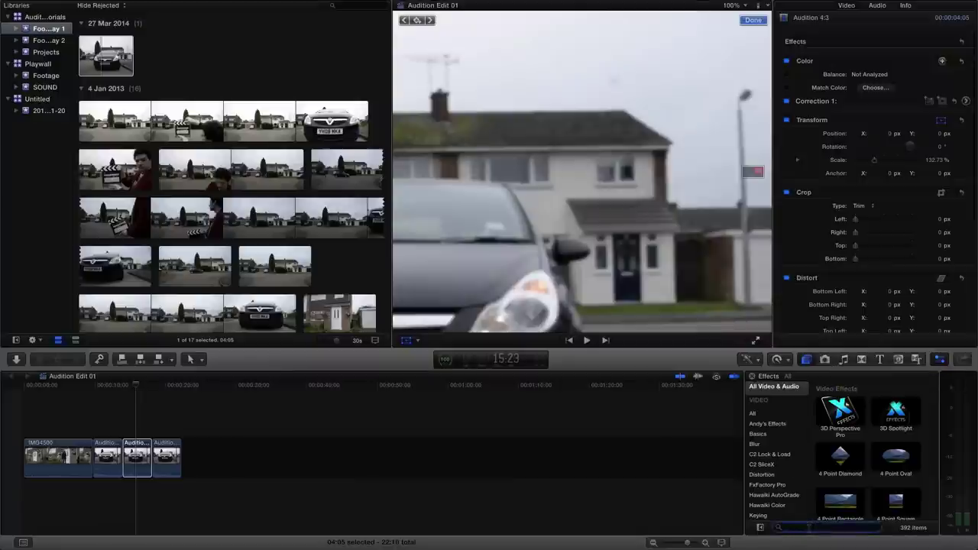
pyautogui.write('noise')
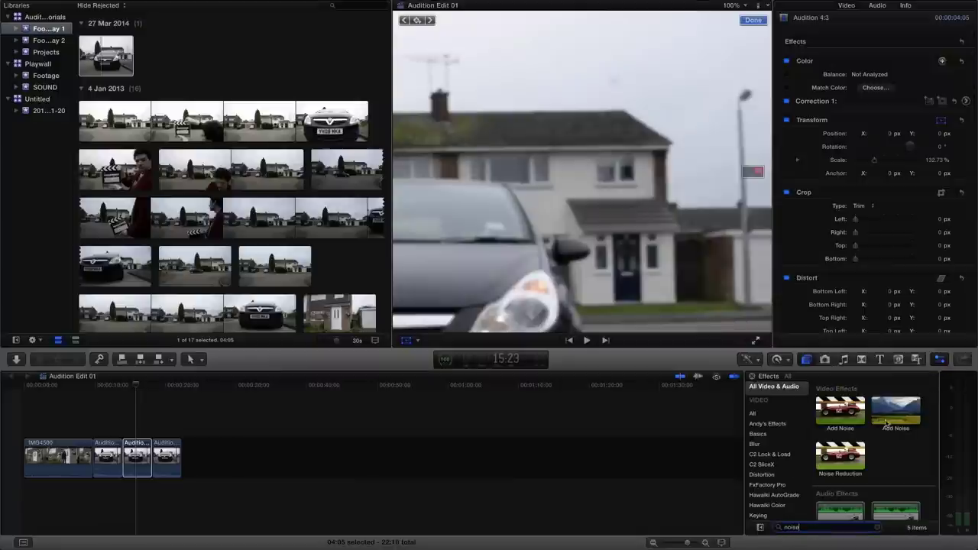
pyautogui.moveTo(893, 415); pyautogui.dragTo(141, 459)
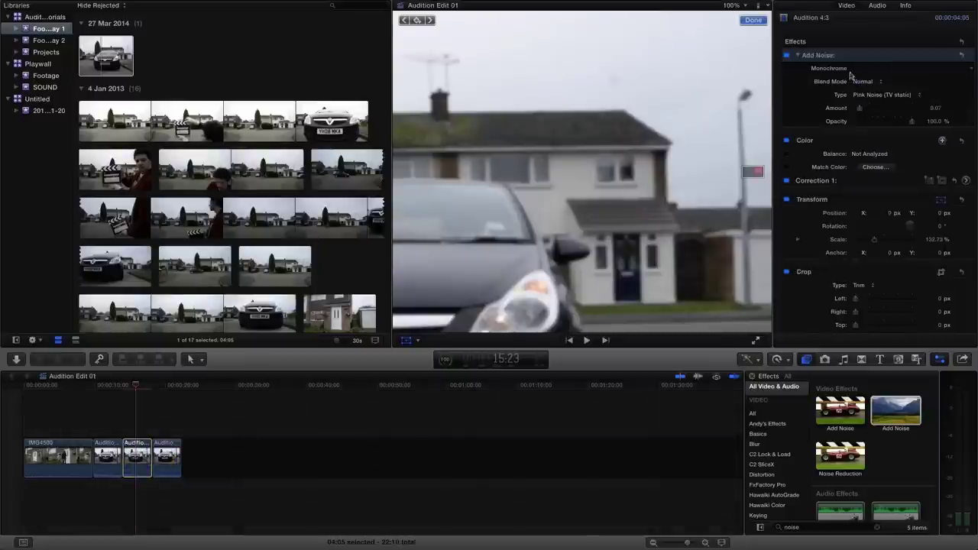
pyautogui.moveTo(859, 107); pyautogui.dragTo(877, 108)
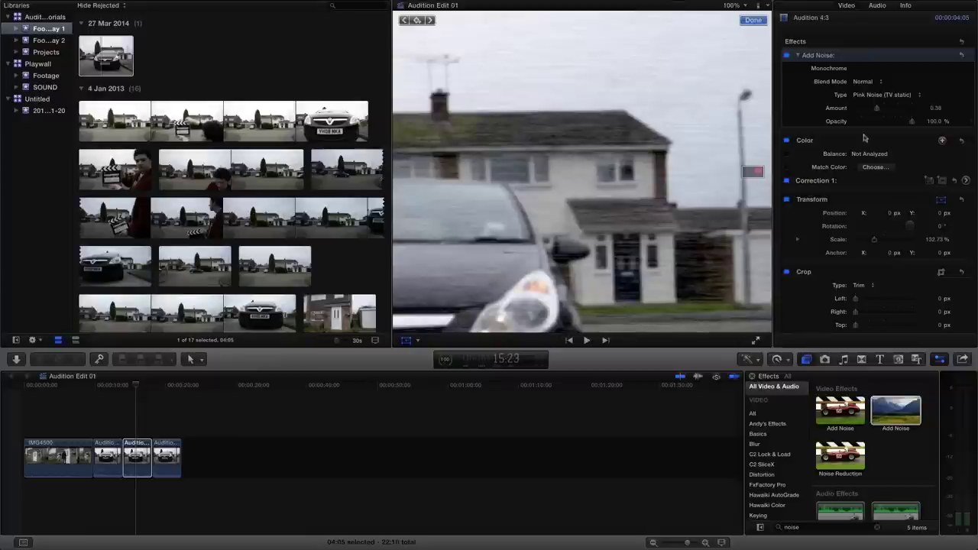
# - Delete Add Noise, then wrap the third clip into compound clip 'Audition Edit 01 Clip 2'
pyautogui.click(824, 51)
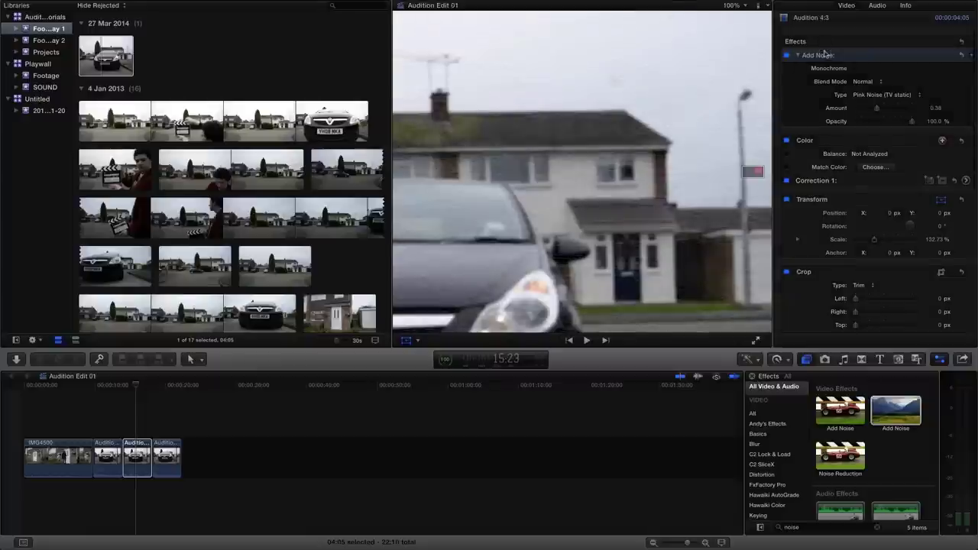
pyautogui.press('Delete')
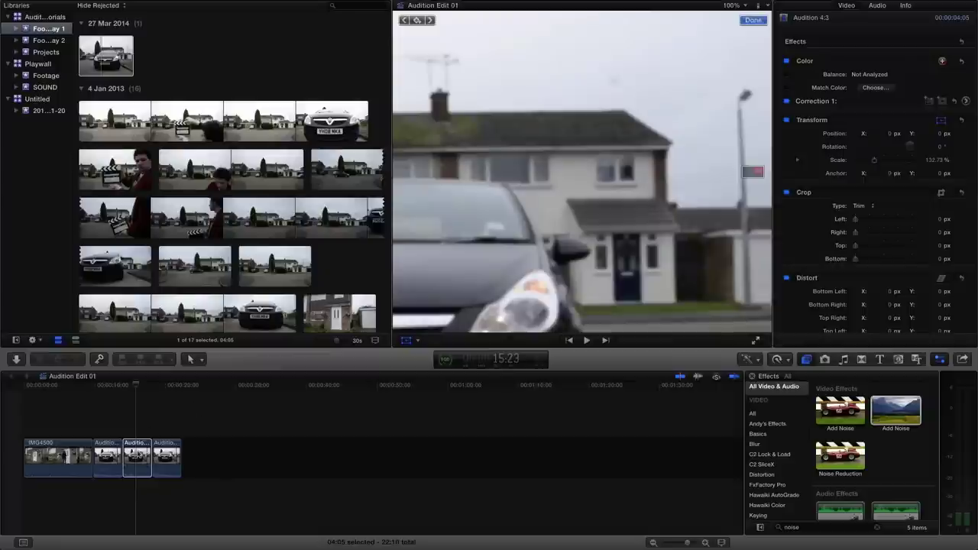
pyautogui.rightClick(139, 446)
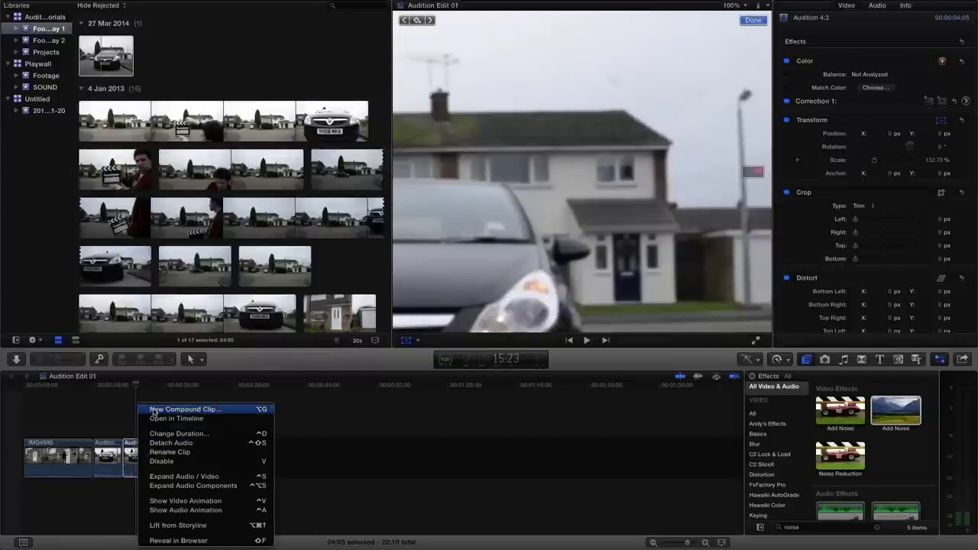
pyautogui.click(153, 410)
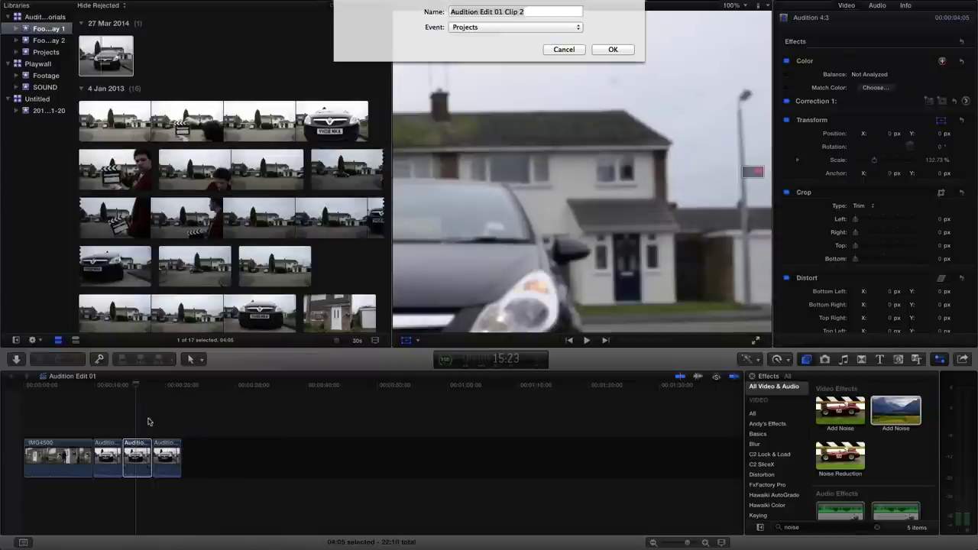
pyautogui.click(613, 48)
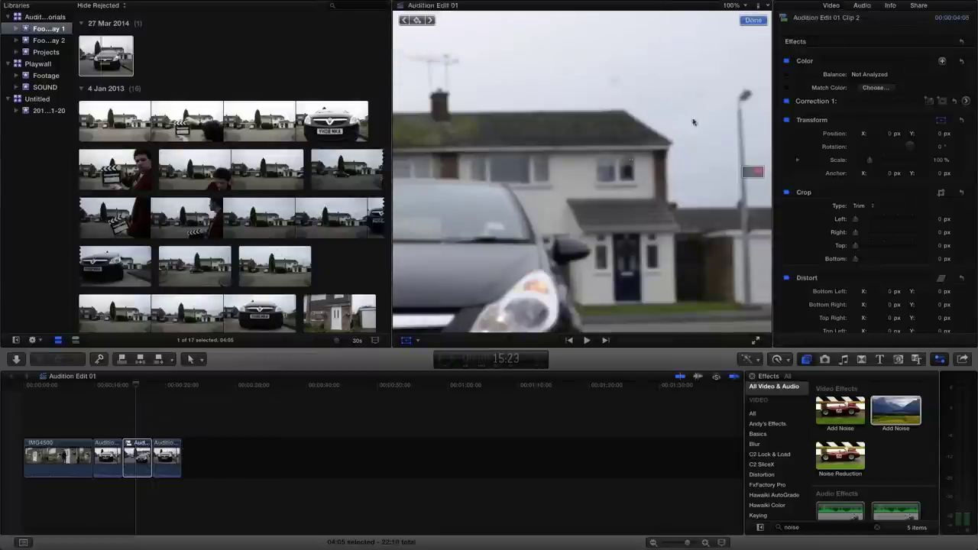
# - Confirm the compound clip is 1920x1080 at 25p, then drop Add Noise onto it
pyautogui.click(890, 6)
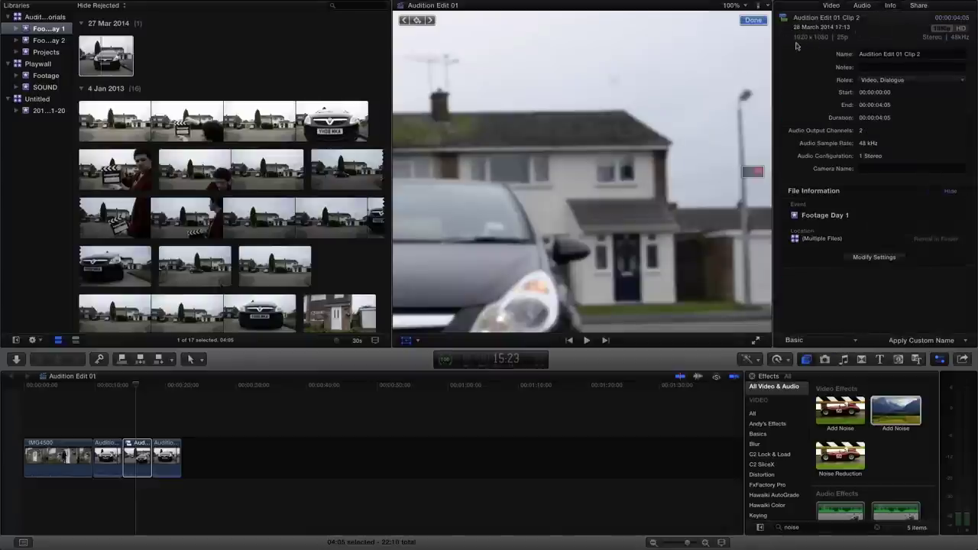
pyautogui.moveTo(841, 411); pyautogui.dragTo(137, 457)
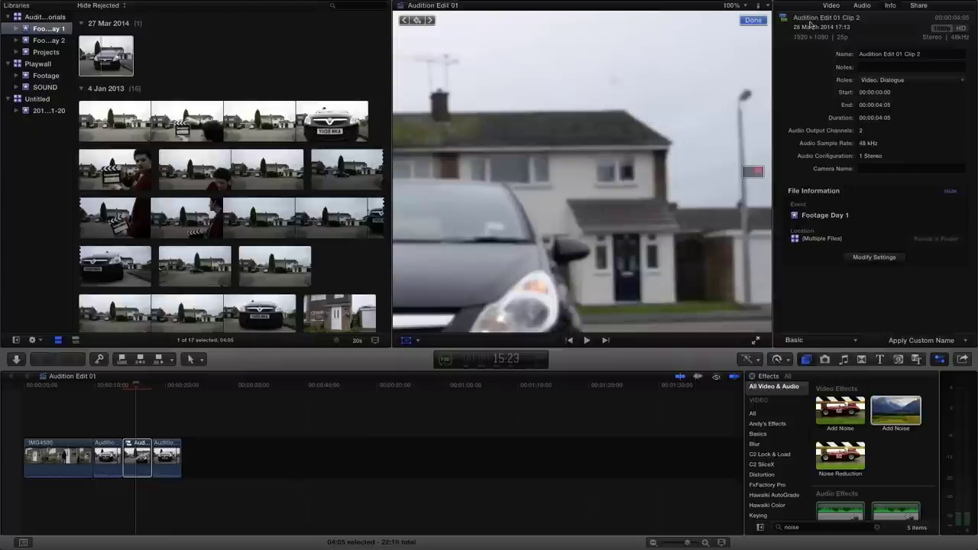
# - Make Add Noise monochrome Gaussian Noise (Film Grain) at amount 0.08, opacity 38.47%, and re-enable it
pyautogui.click(835, 7)
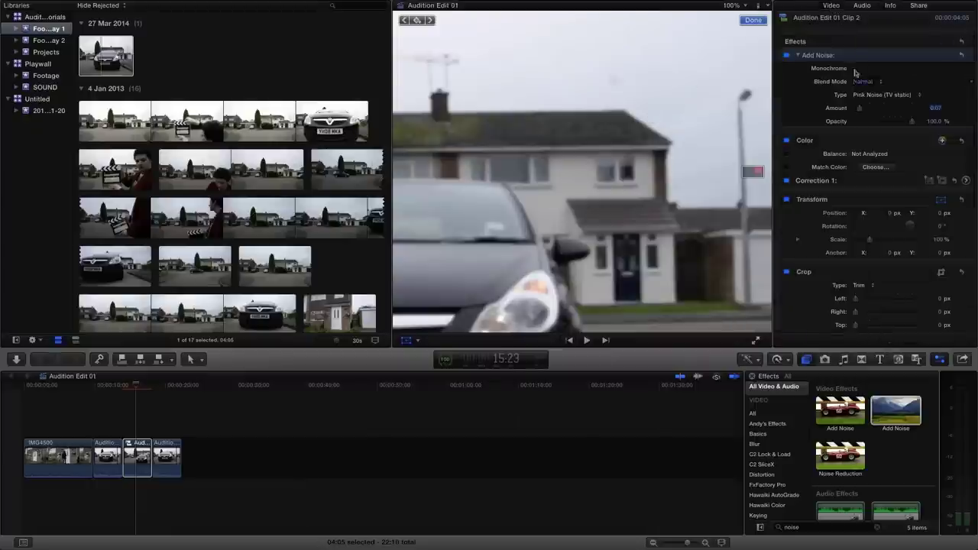
pyautogui.moveTo(867, 110); pyautogui.dragTo(892, 108)
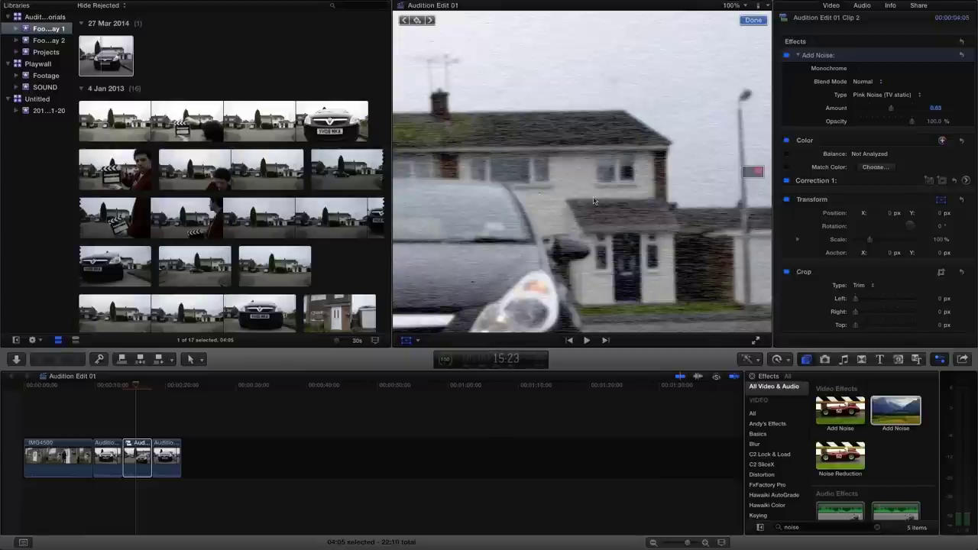
pyautogui.click(881, 95)
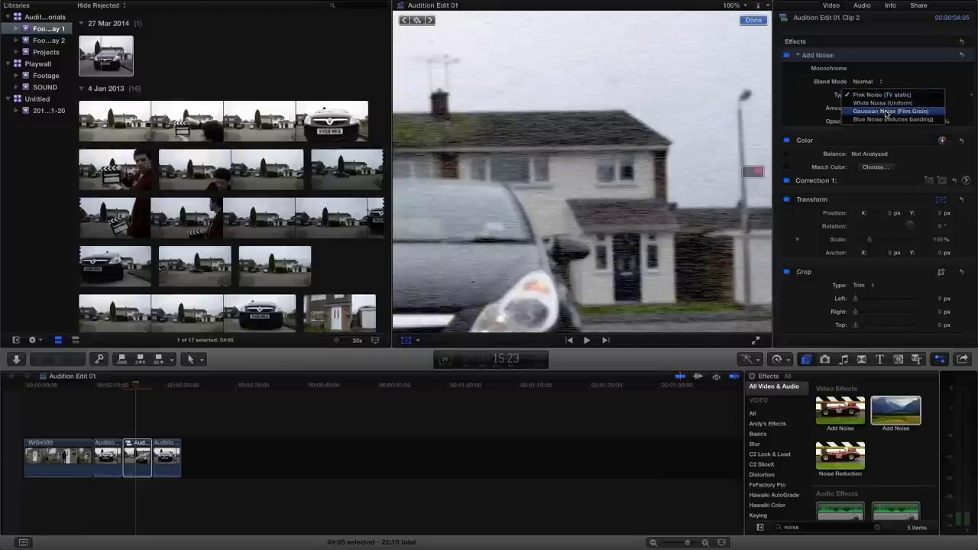
pyautogui.click(887, 112)
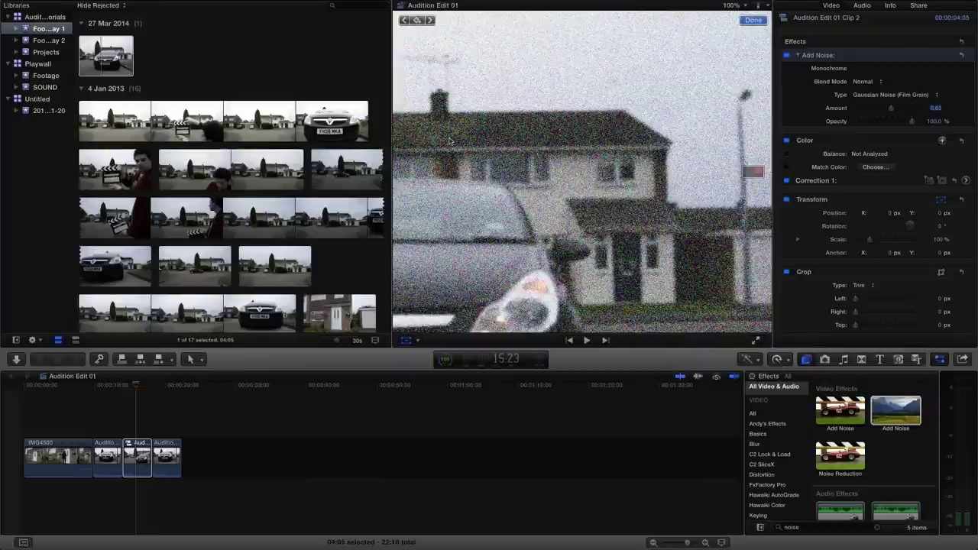
pyautogui.click(856, 68)
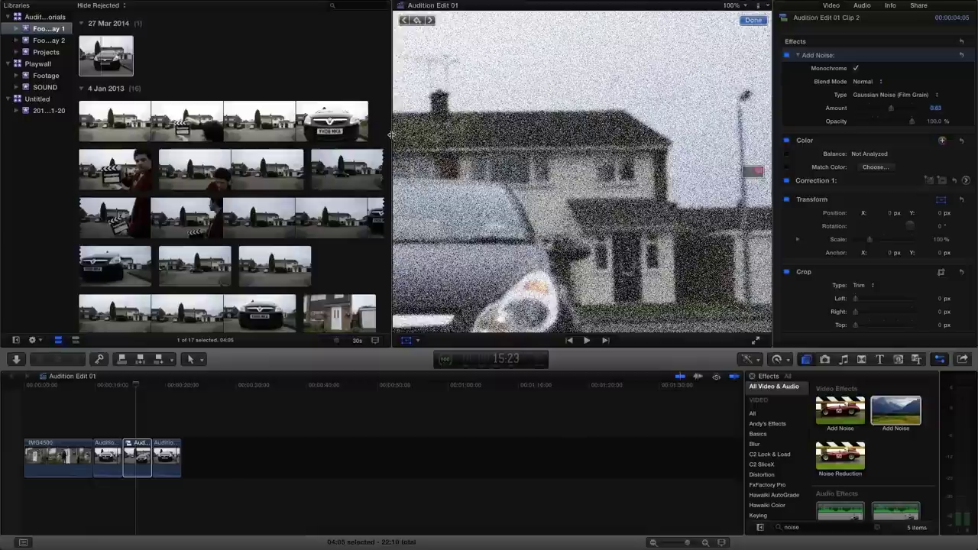
pyautogui.moveTo(890, 109); pyautogui.dragTo(876, 123)
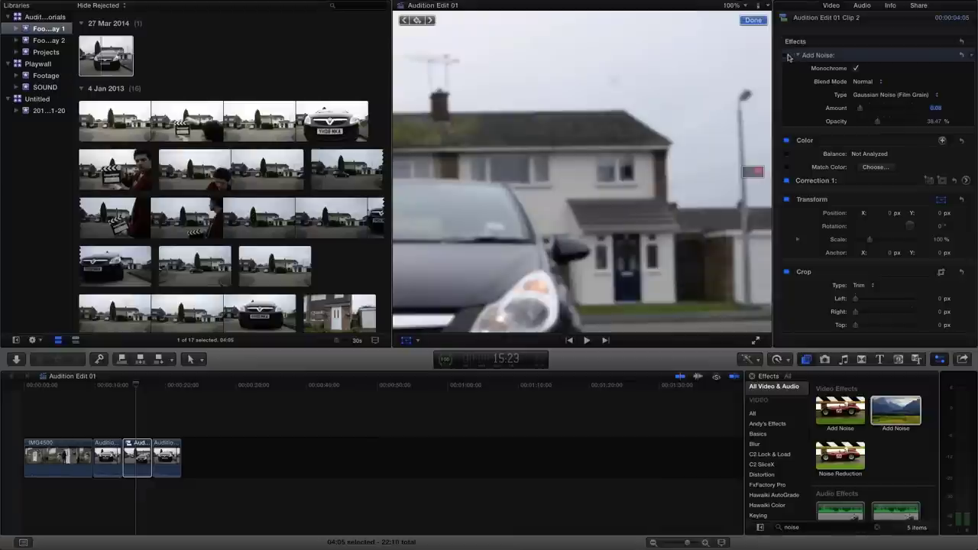
pyautogui.click(788, 56)
pyautogui.doubleClick(797, 528)
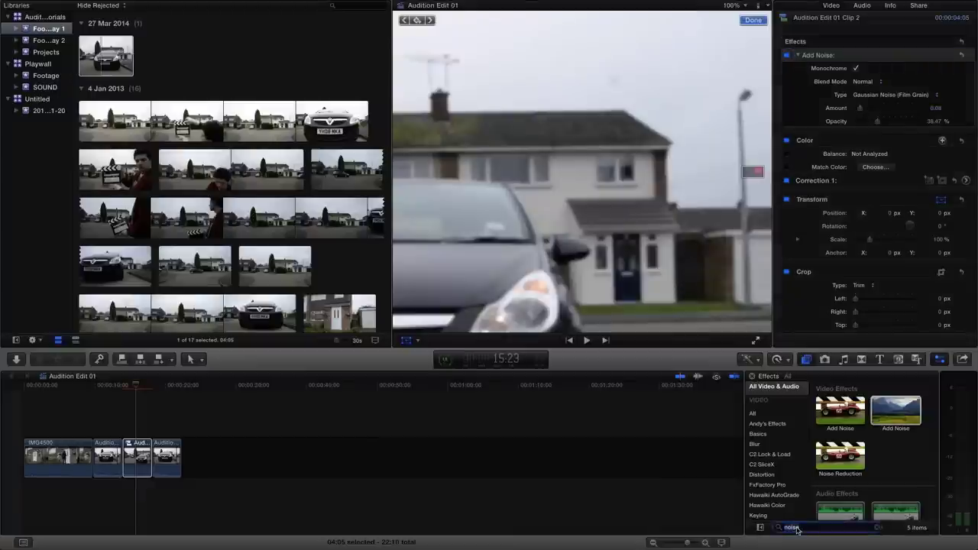
# - Apply Sharpen from the Effects browser at amount 19.2, ordered above Add Noise
pyautogui.write('sharpen')
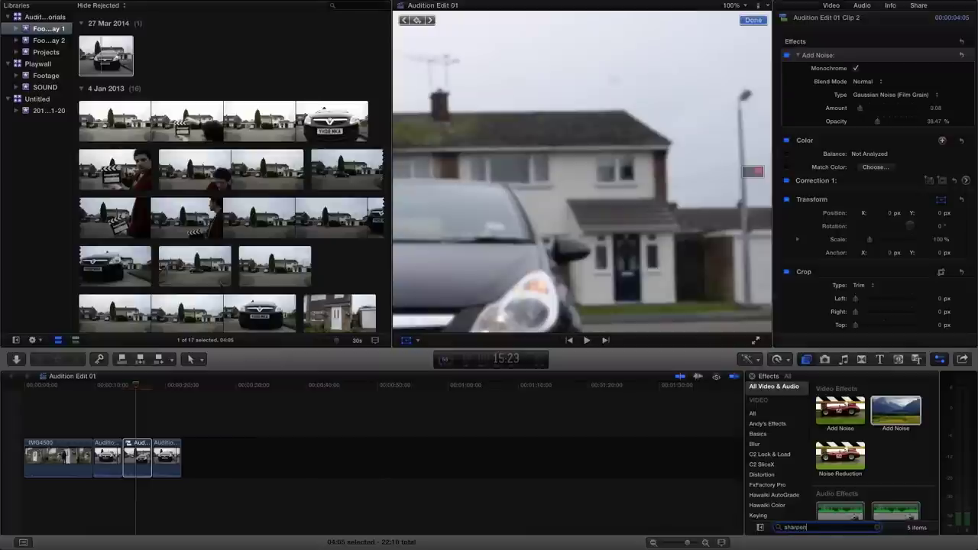
pyautogui.moveTo(838, 403); pyautogui.dragTo(138, 457)
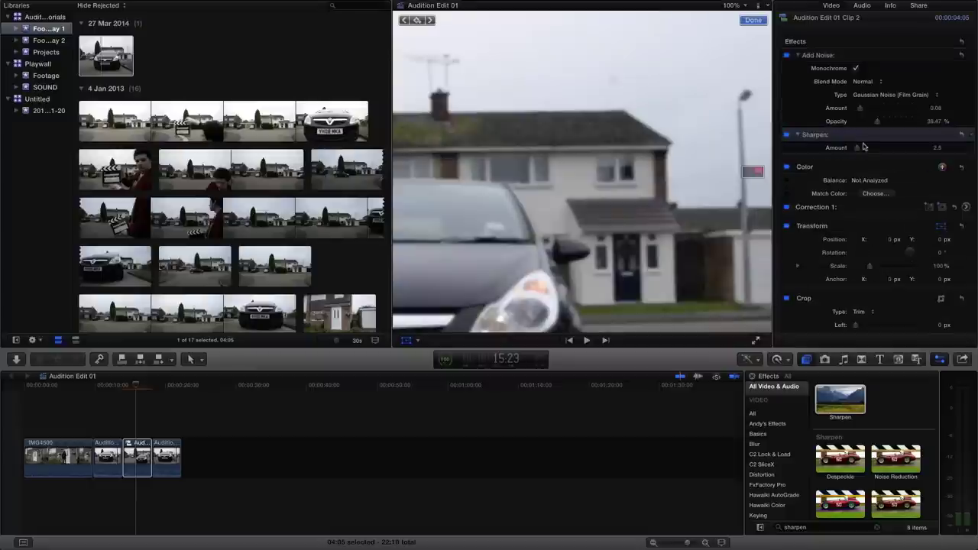
pyautogui.moveTo(859, 147); pyautogui.dragTo(878, 147)
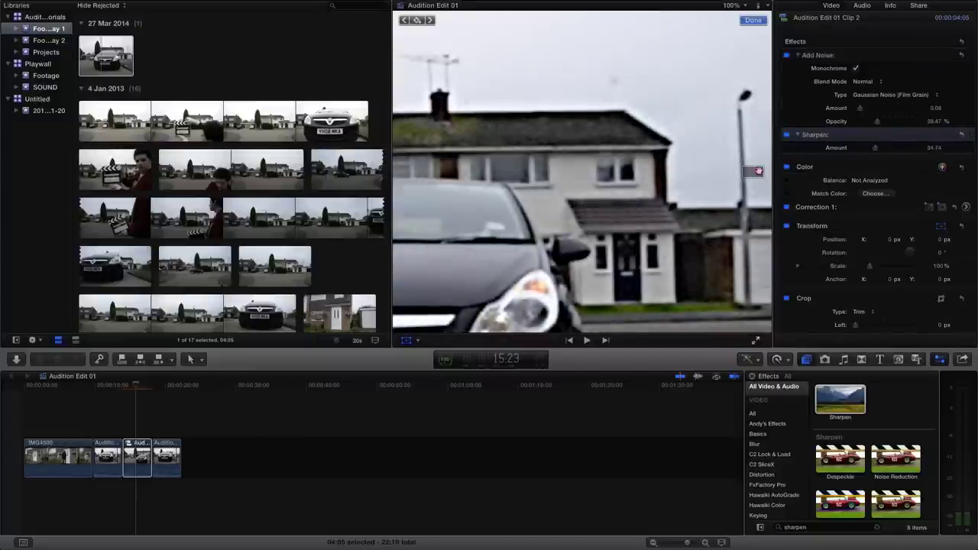
pyautogui.moveTo(817, 135); pyautogui.dragTo(816, 57)
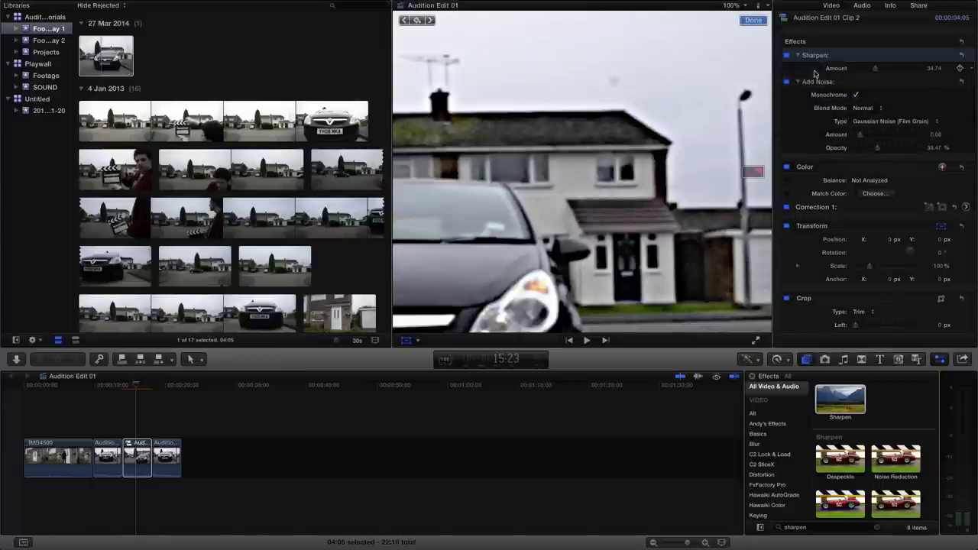
pyautogui.moveTo(875, 68)
pyautogui.mouseDown()
pyautogui.moveTo(843, 77)
pyautogui.moveTo(859, 71)
pyautogui.mouseUp()
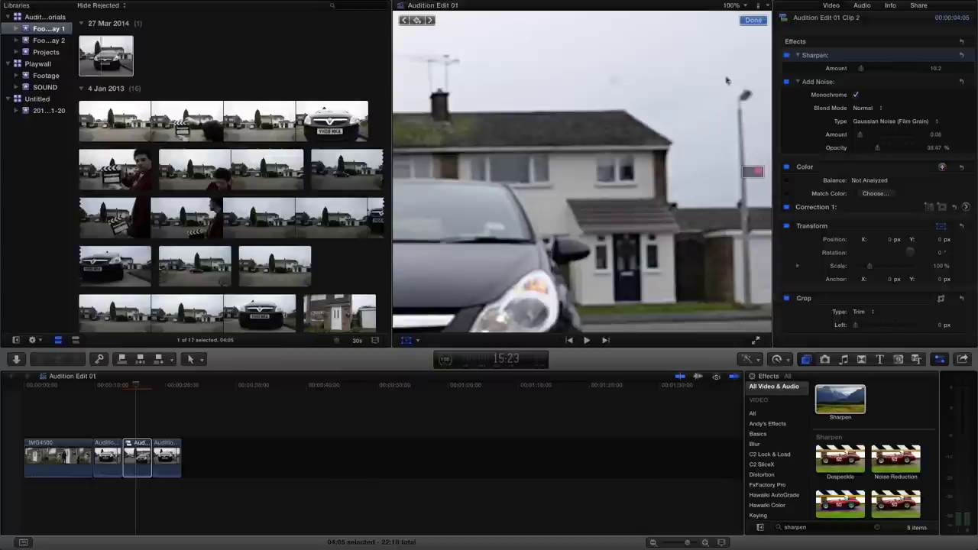
# - Set the viewer zoom to Fit so the whole frame shows at 39%
pyautogui.click(741, 9)
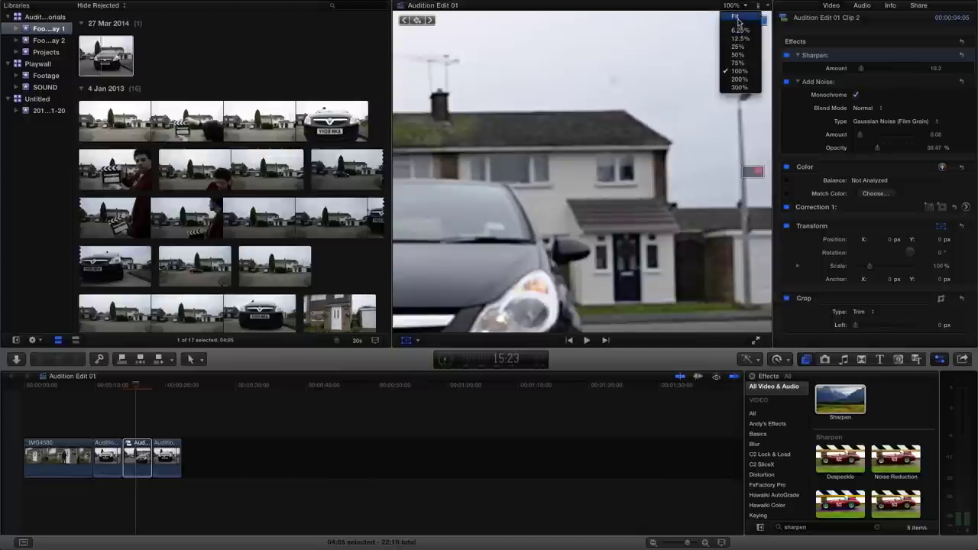
pyautogui.click(738, 17)
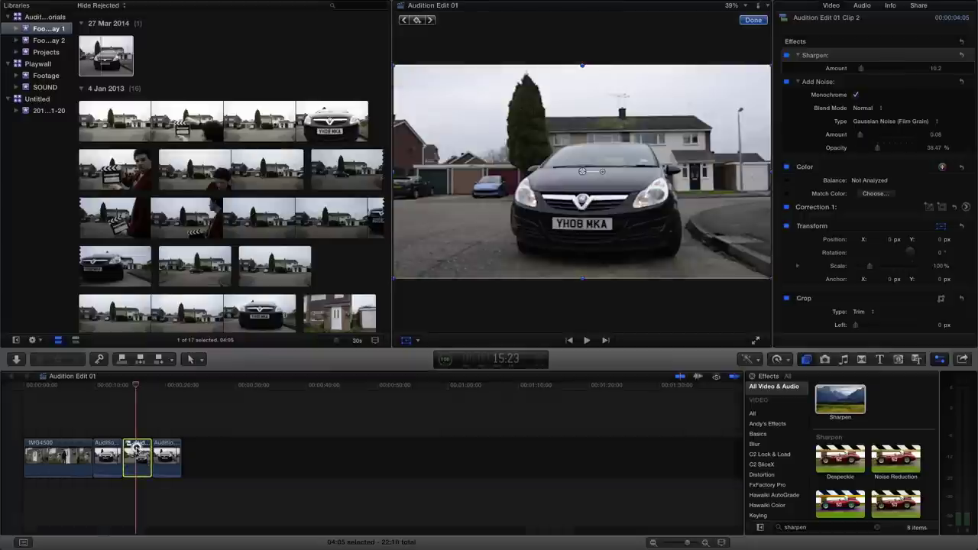
# - Scale the inner clip to 132.73% to fill the frame, then return to Audition Edit 01
pyautogui.doubleClick(134, 449)
pyautogui.click(38, 445)
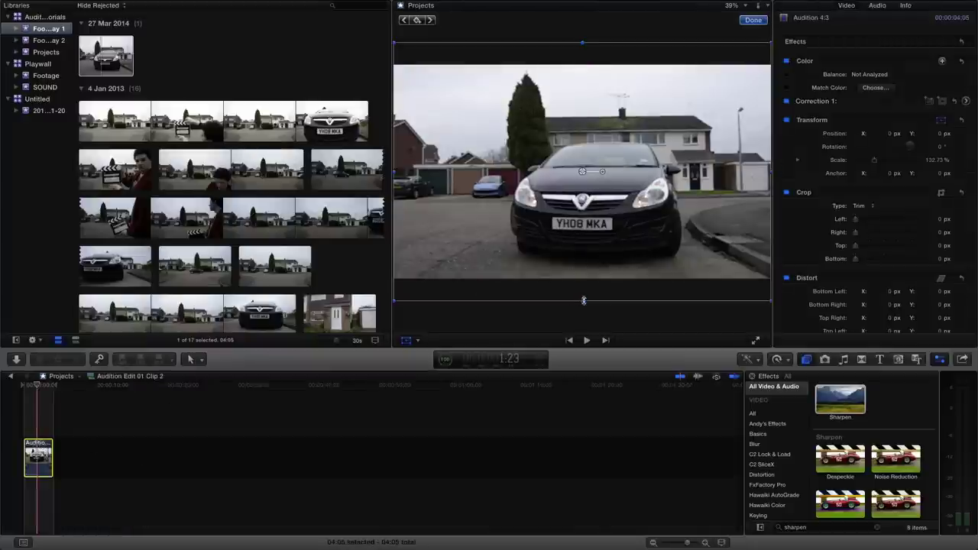
pyautogui.moveTo(582, 300); pyautogui.dragTo(582, 306)
pyautogui.moveTo(778, 5)
pyautogui.click(753, 20)
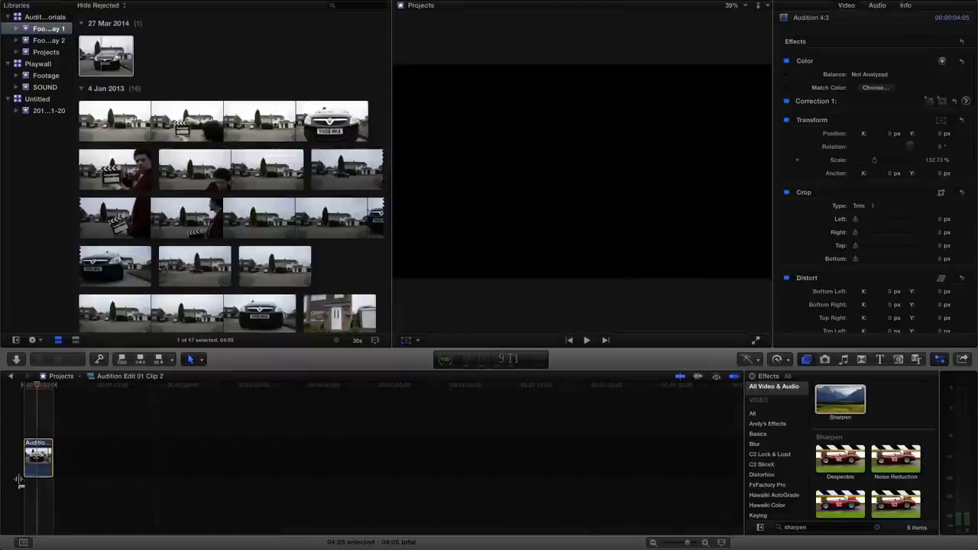
pyautogui.click(10, 376)
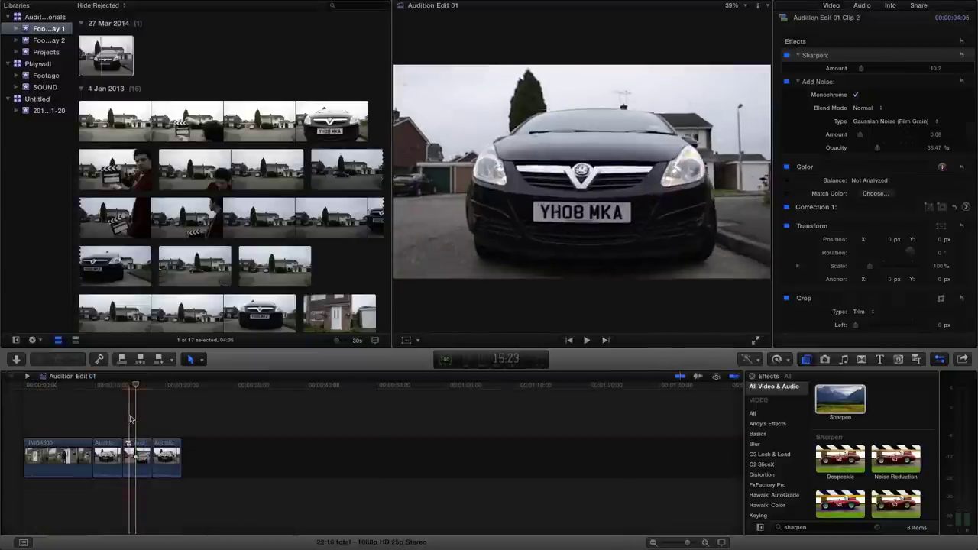
pyautogui.press('space')
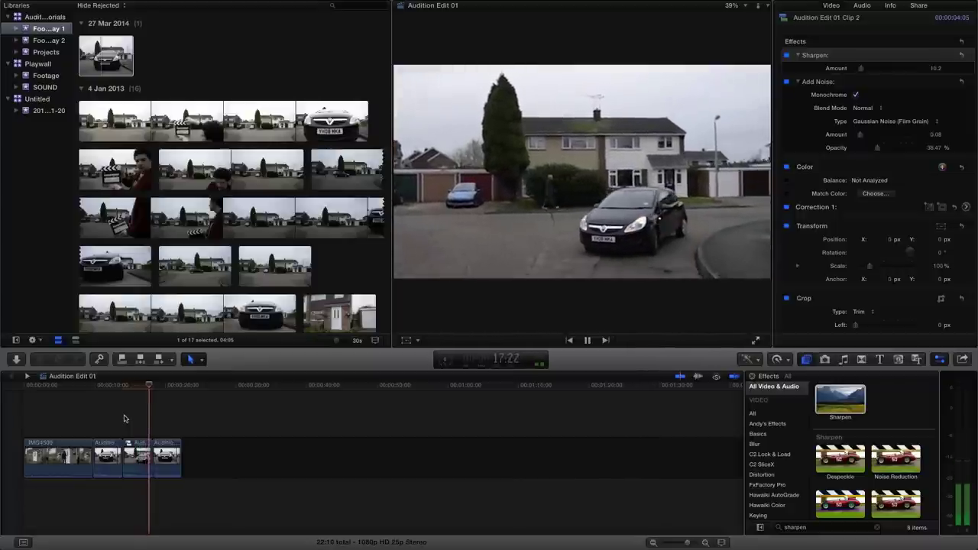
pyautogui.press('space')
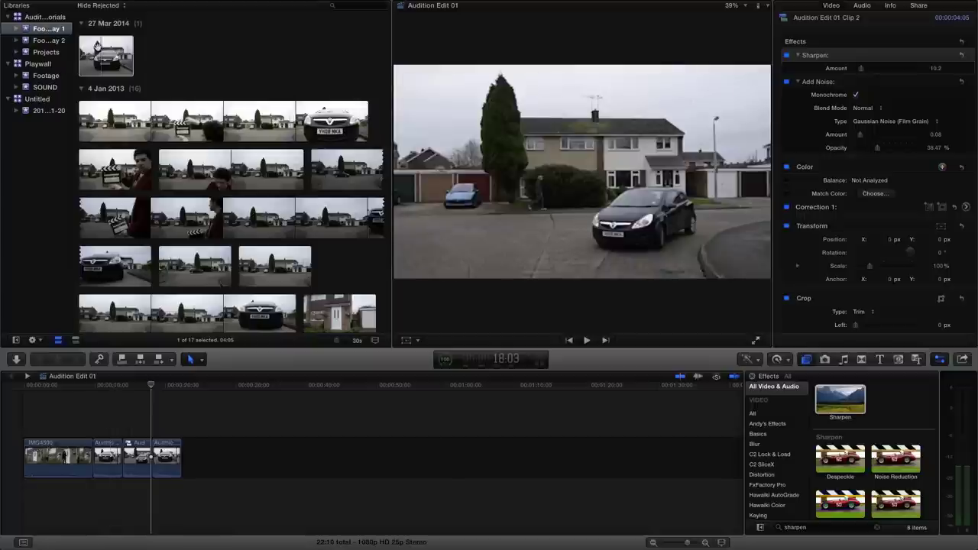
pyautogui.click(106, 55)
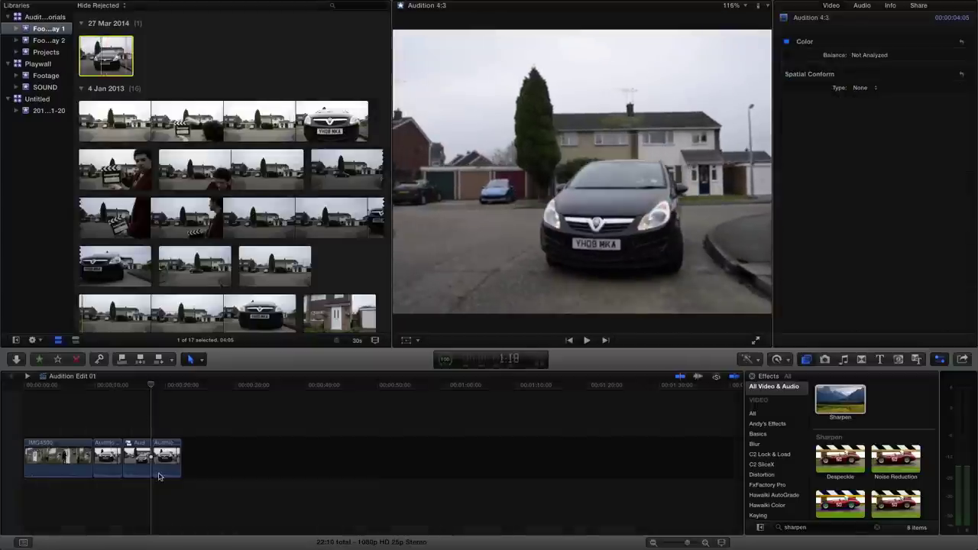
pyautogui.click(139, 415)
pyautogui.click(137, 413)
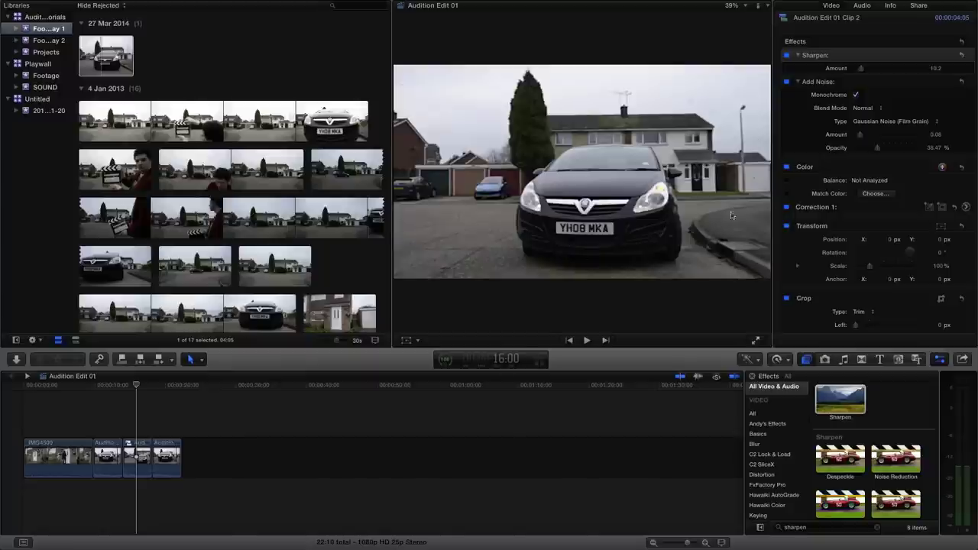
pyautogui.click(734, 6)
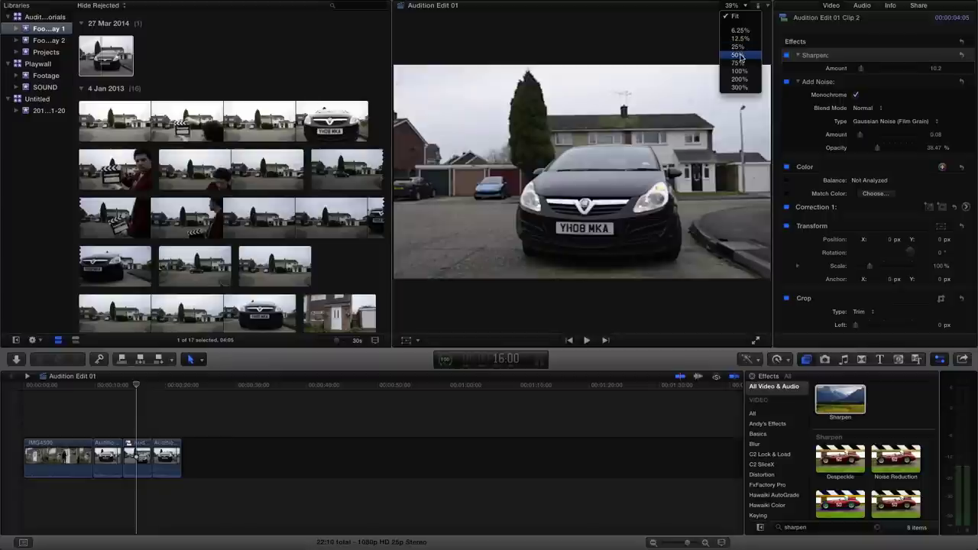
pyautogui.click(744, 34)
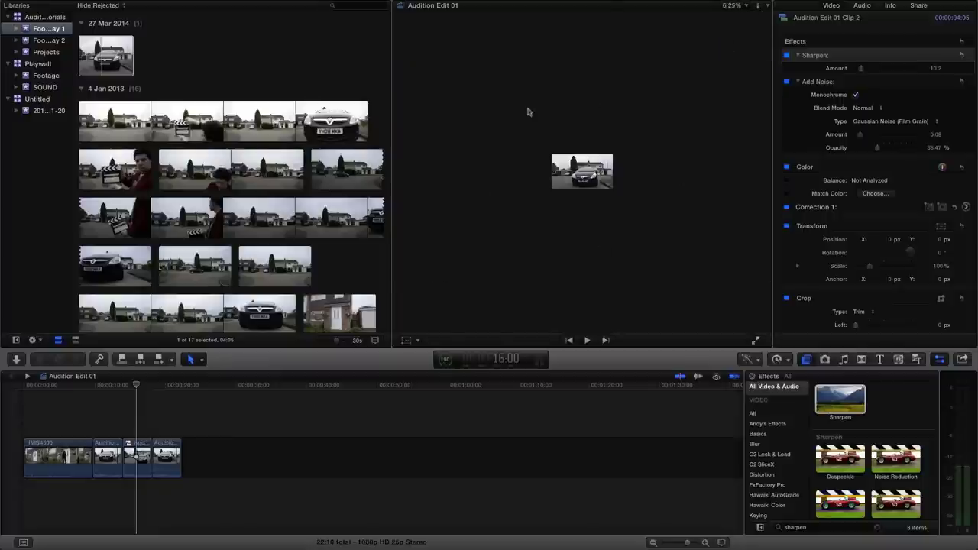
pyautogui.click(138, 447)
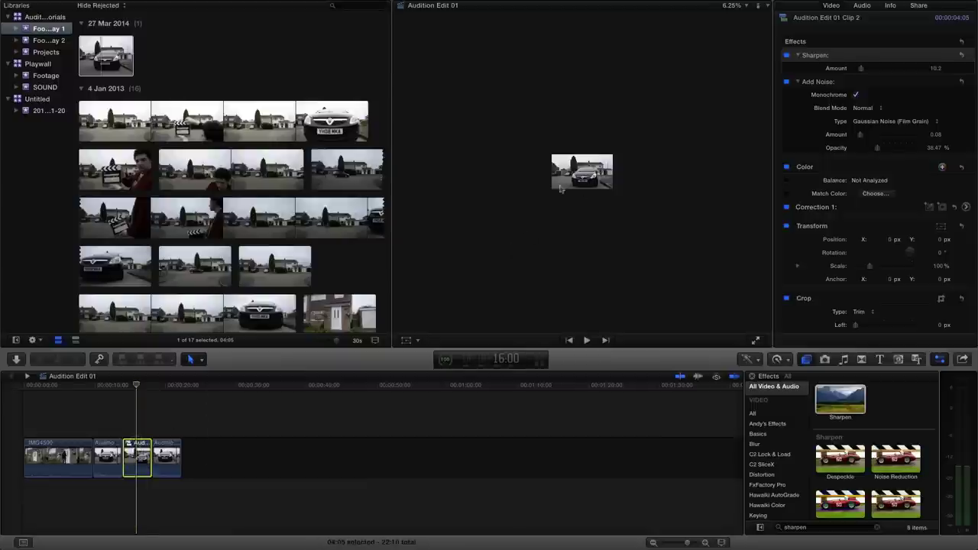
pyautogui.click(405, 341)
pyautogui.moveTo(552, 189); pyautogui.dragTo(466, 253)
pyautogui.moveTo(436, 88); pyautogui.dragTo(558, 150)
pyautogui.press('super+z')
pyautogui.press('super+z')
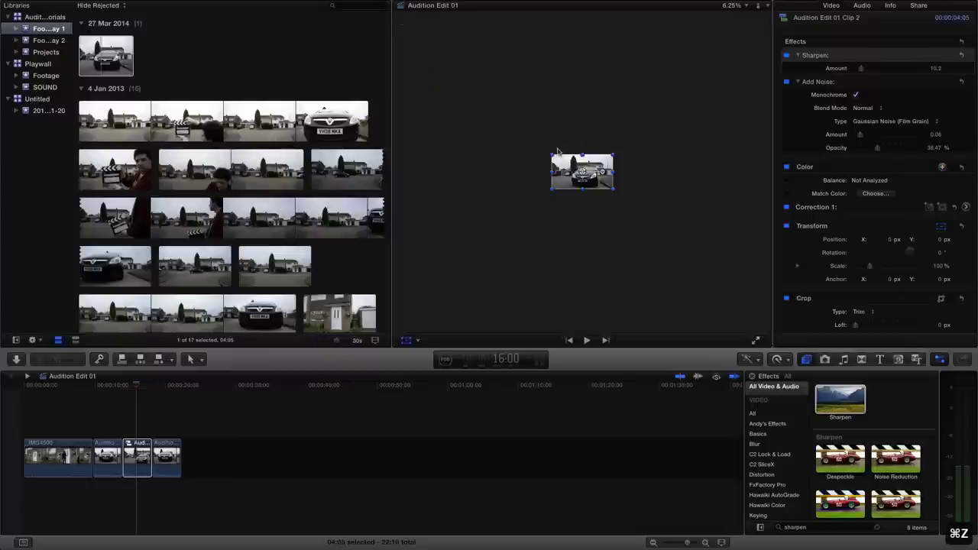
pyautogui.click(408, 340)
pyautogui.click(732, 6)
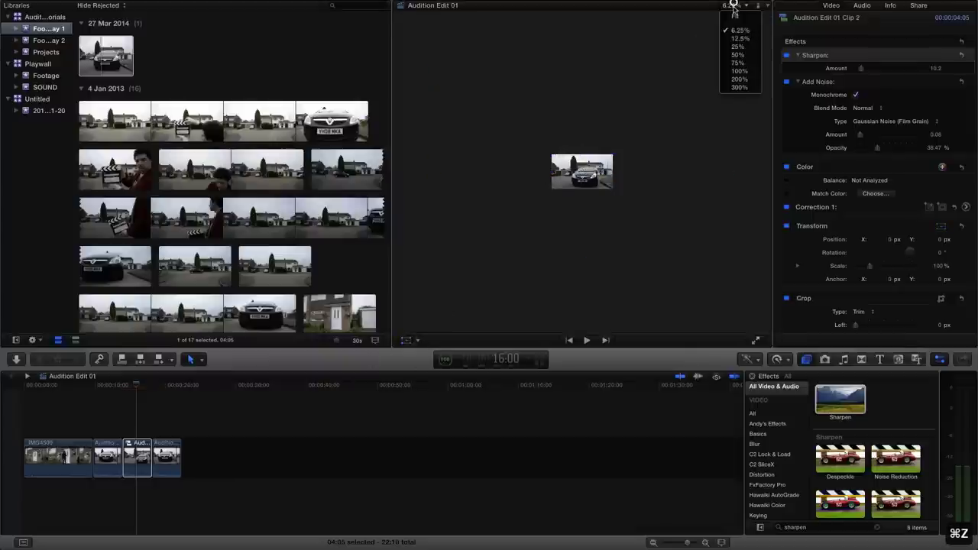
pyautogui.click(733, 13)
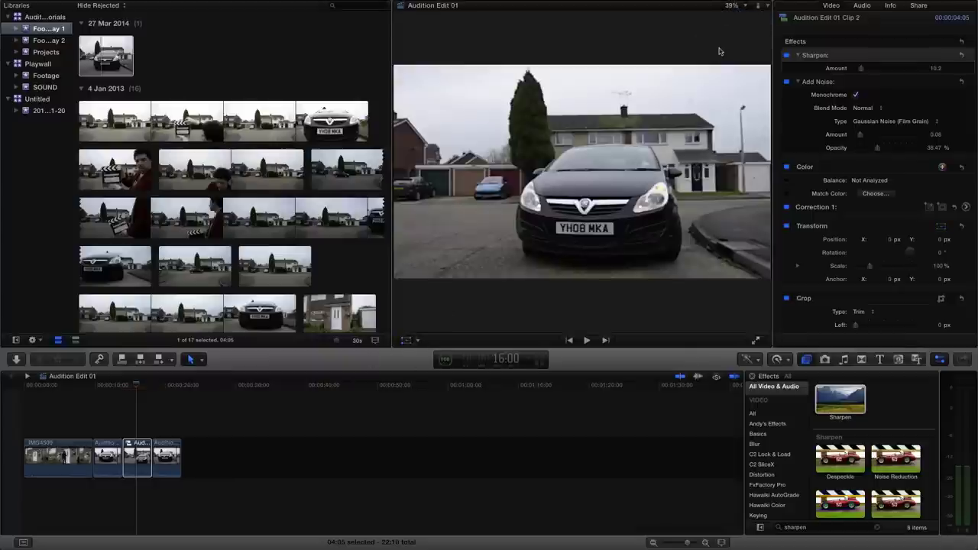